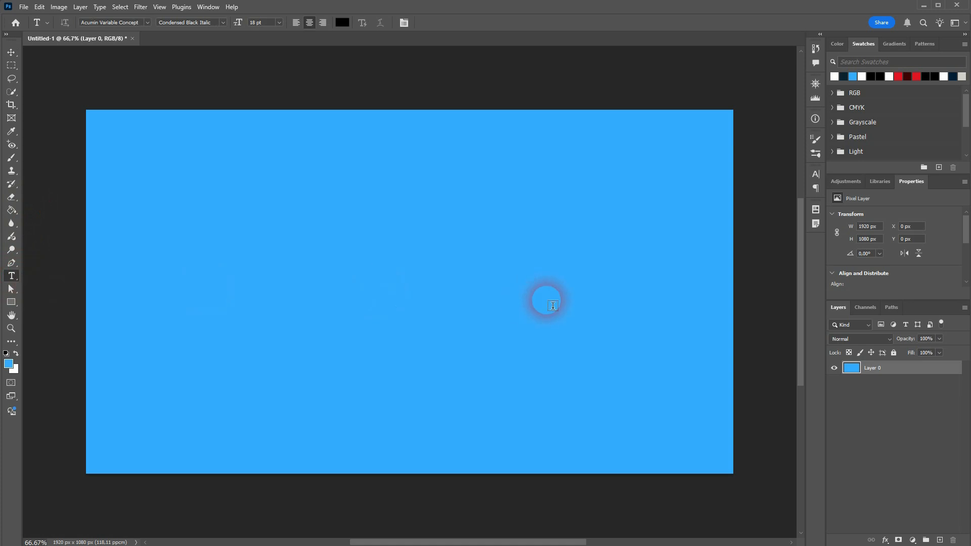
Add the text "CORNER TEXT EFFECT" on three lines, one word per line, and commit it.
click(316, 247)
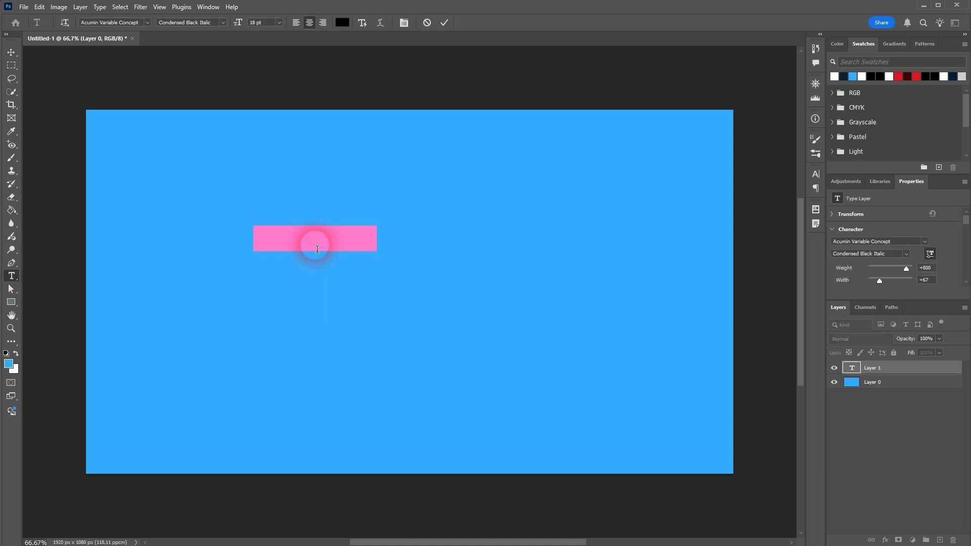
text(CORNER )
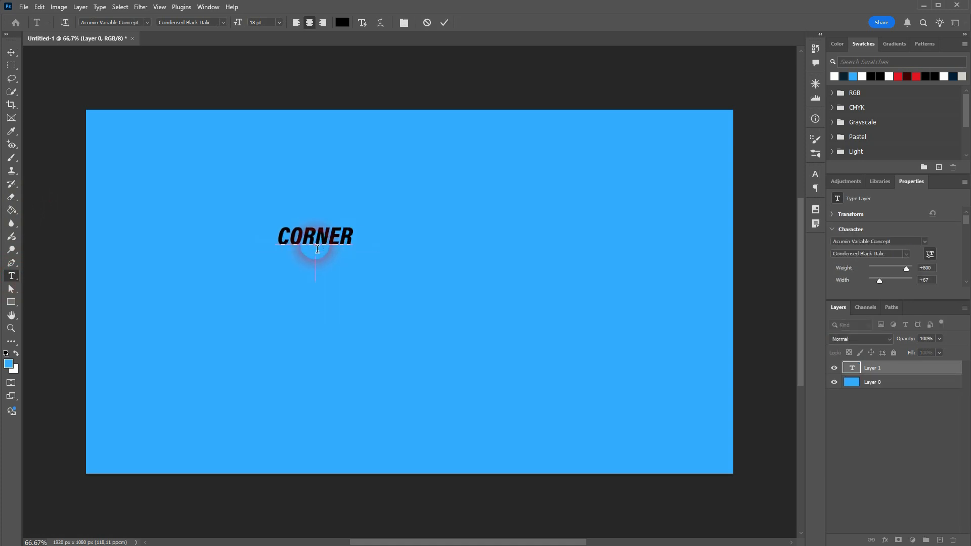
text(TEXT )
text(EF)
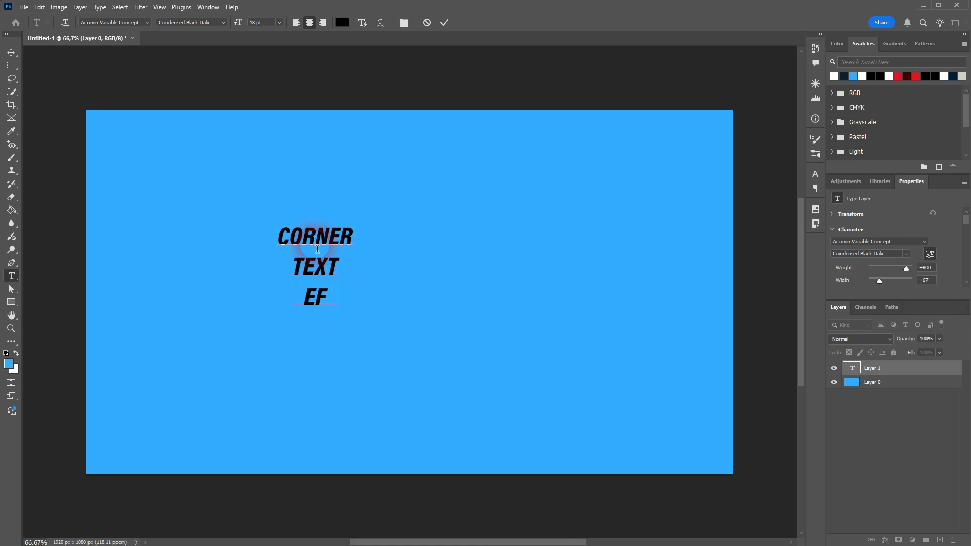
text(FECT)
click(12, 54)
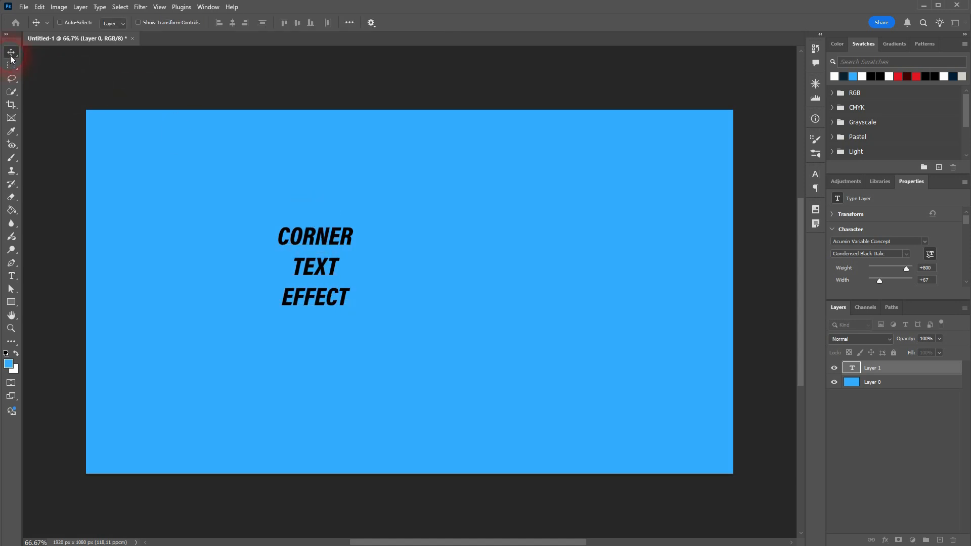
Change the font style to SemiCondensed Black and move the text block toward the canvas centre.
click(905, 255)
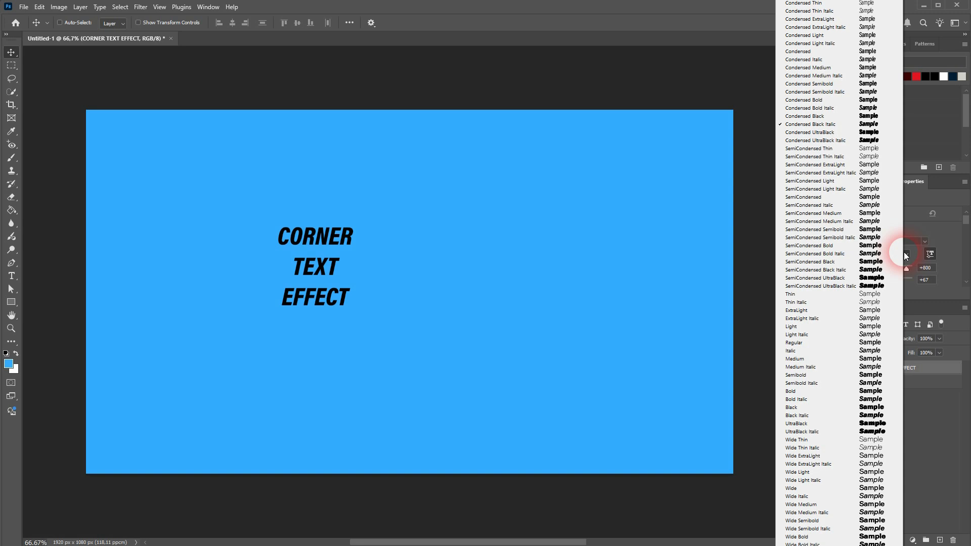
click(833, 261)
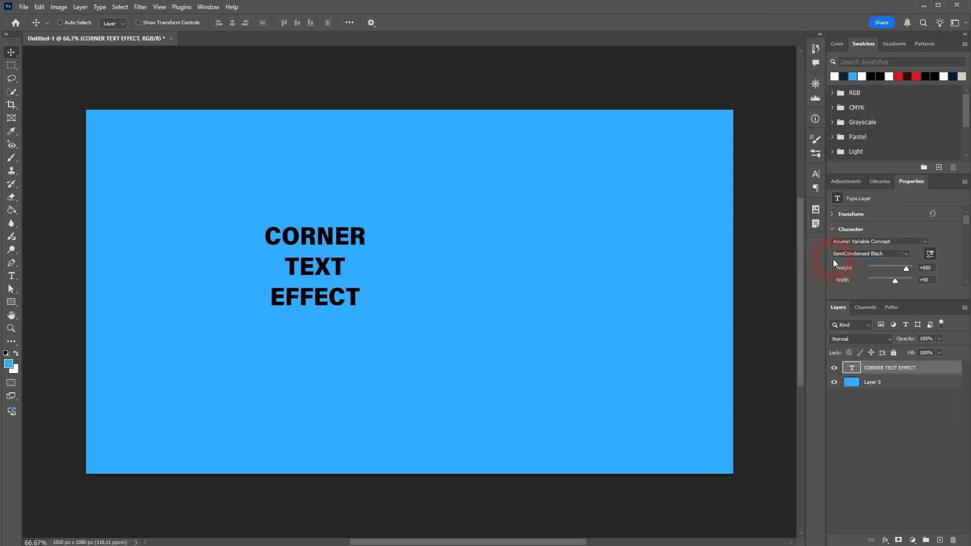
drag(364, 260, 448, 288)
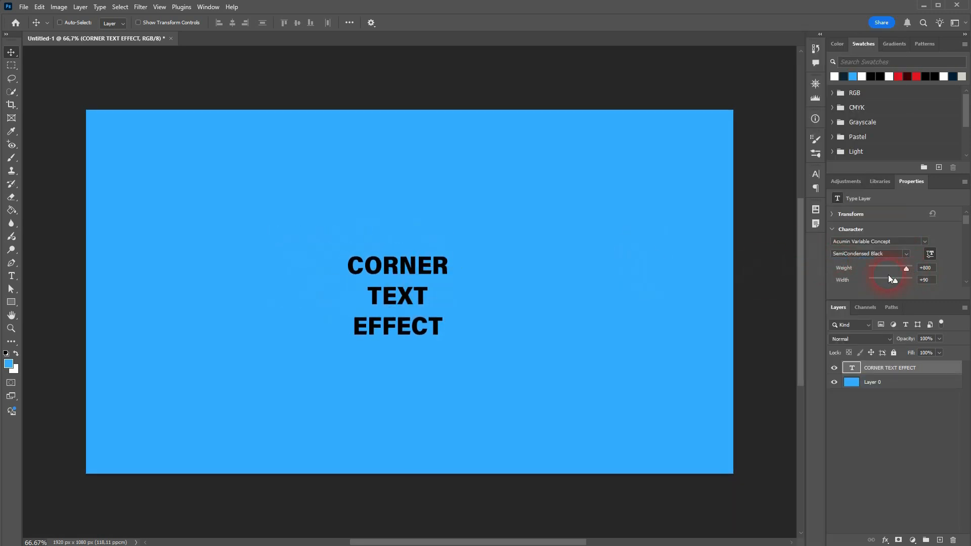
Set the text size to 66 pt and the leading to 60 pt.
scroll(953, 249, down, 3)
click(852, 234)
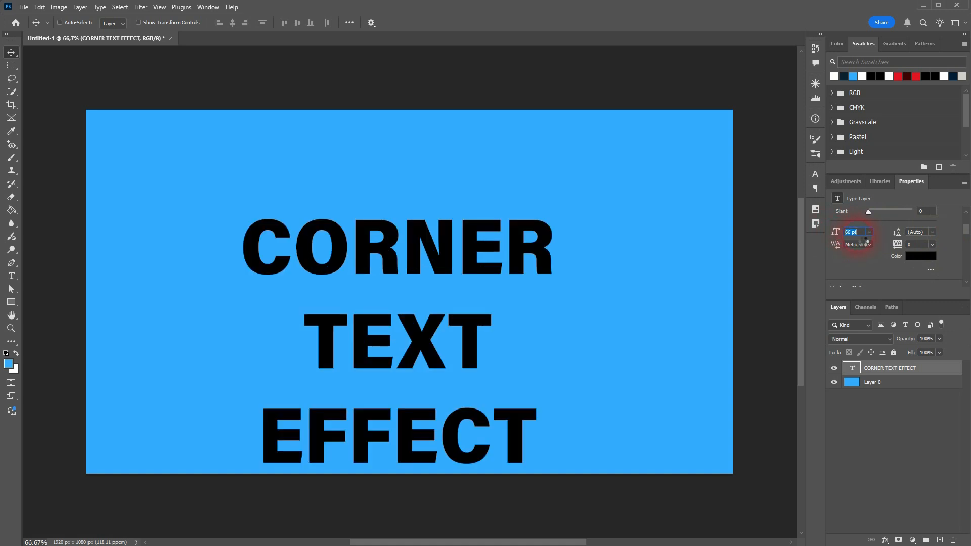
click(899, 239)
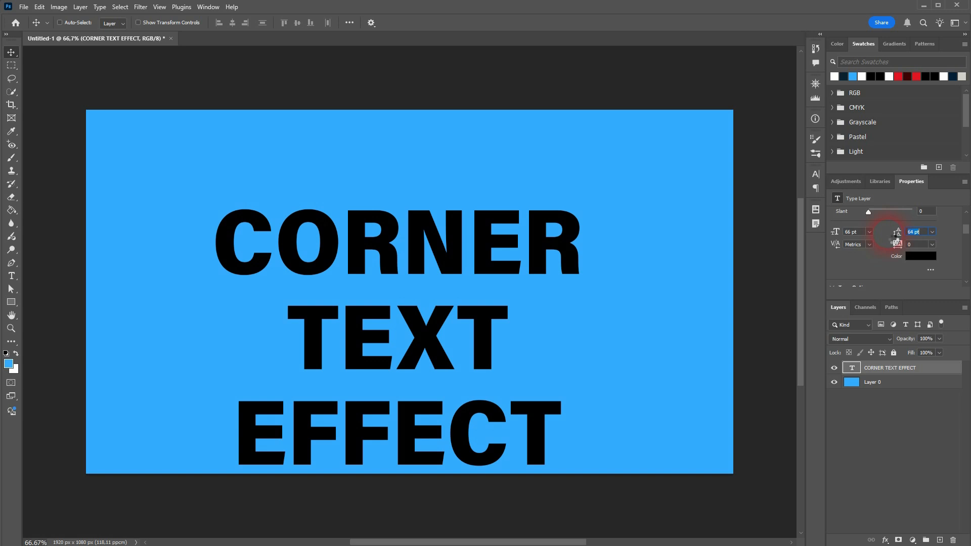
drag(892, 239, 892, 238)
click(485, 311)
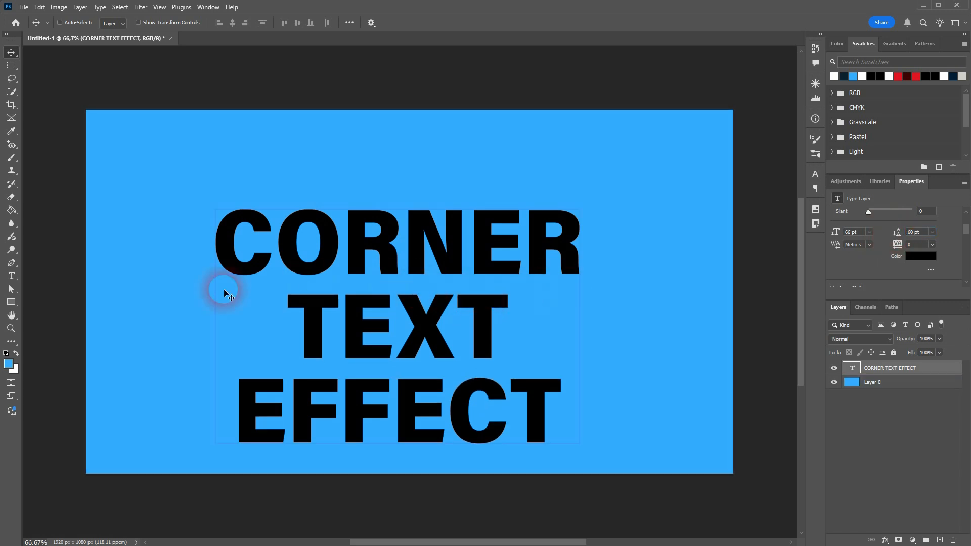
Select all the text and change its colour to white.
click(11, 277)
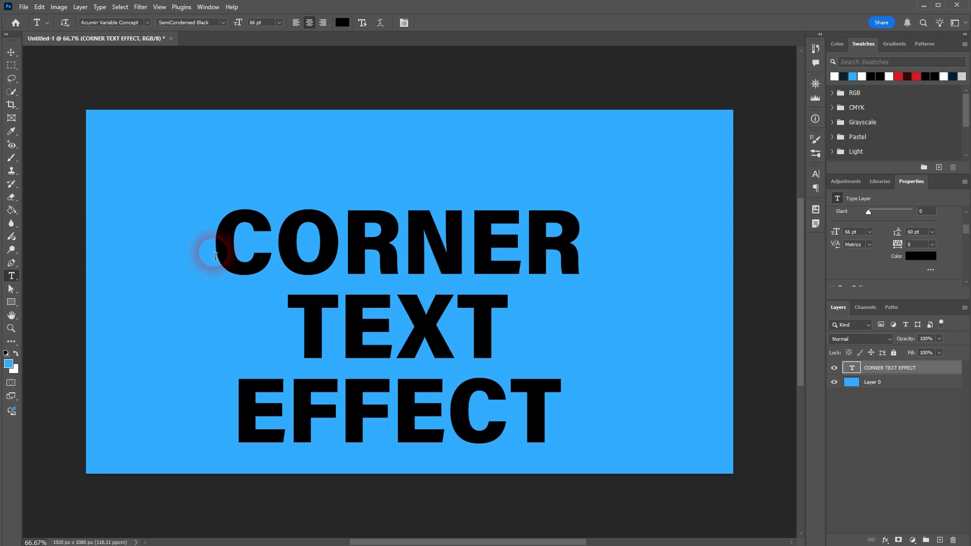
drag(206, 250, 922, 311)
click(931, 257)
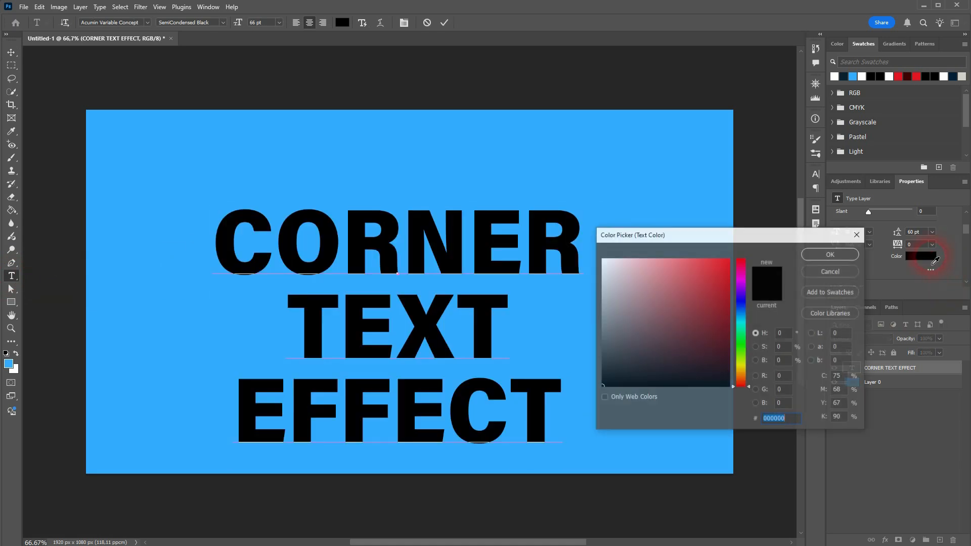
drag(667, 306, 562, 244)
click(832, 255)
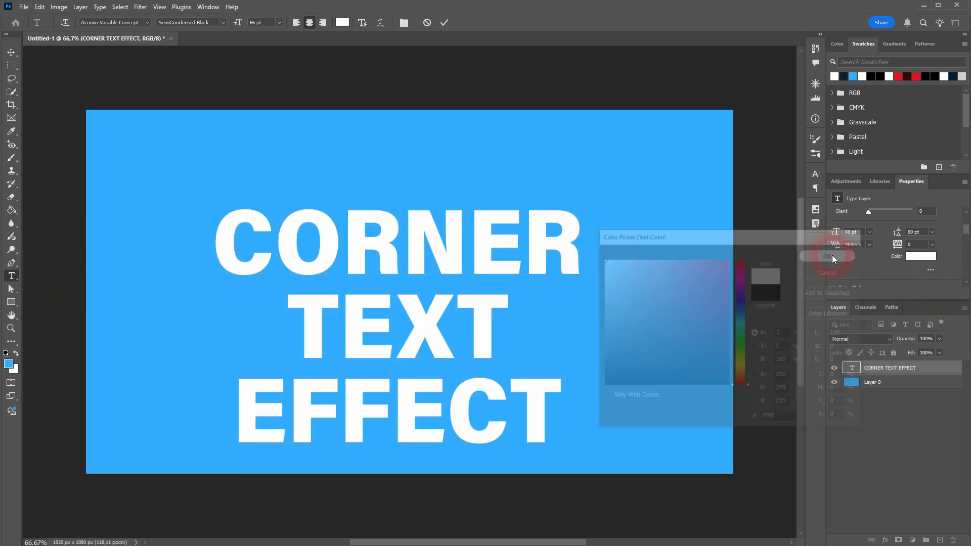
Recolour the word TEXT dark blue, #0e324a, starting from the background blue.
click(326, 327)
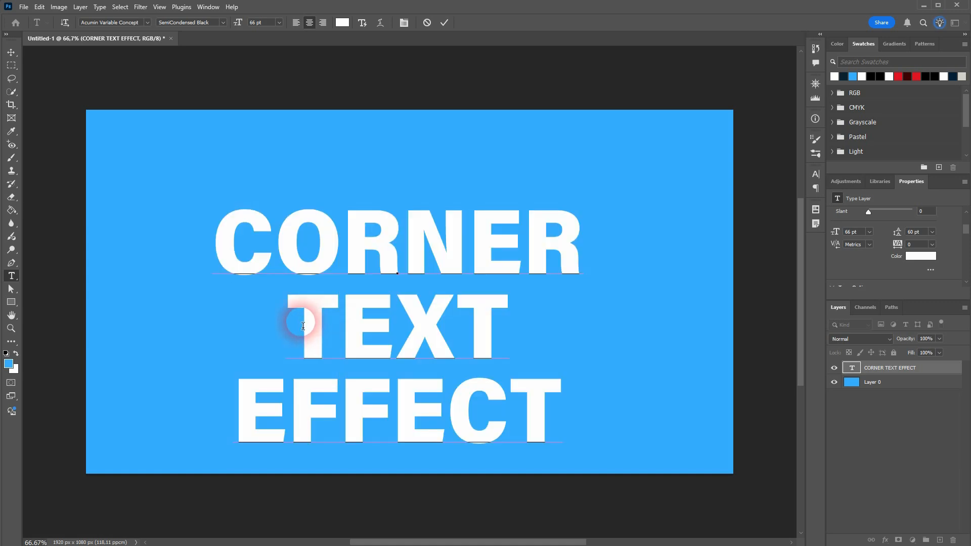
drag(287, 323, 527, 321)
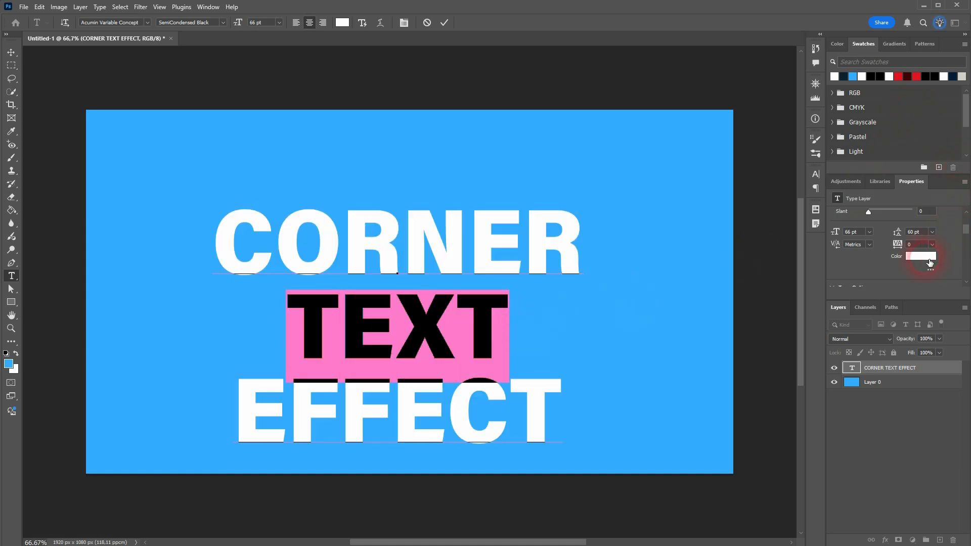
click(930, 262)
click(685, 165)
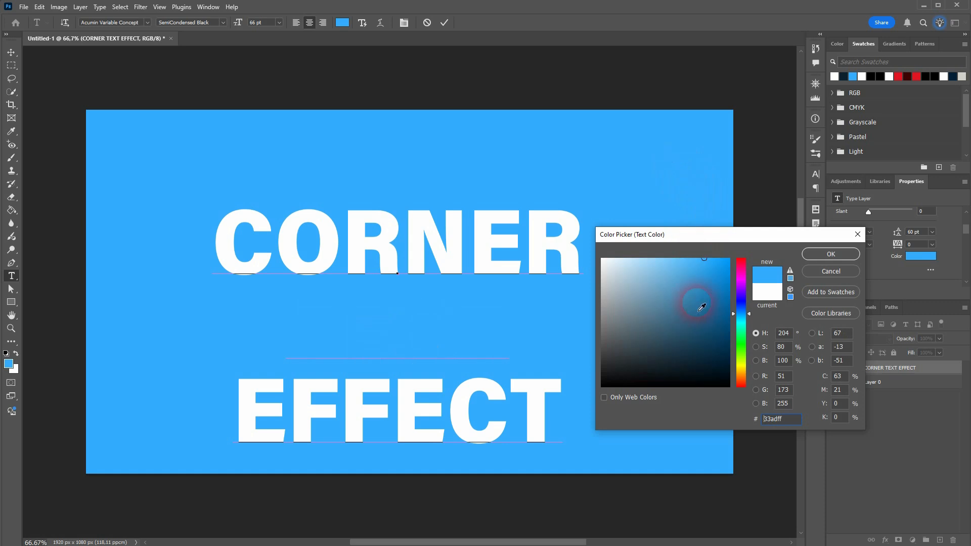
drag(698, 260, 710, 354)
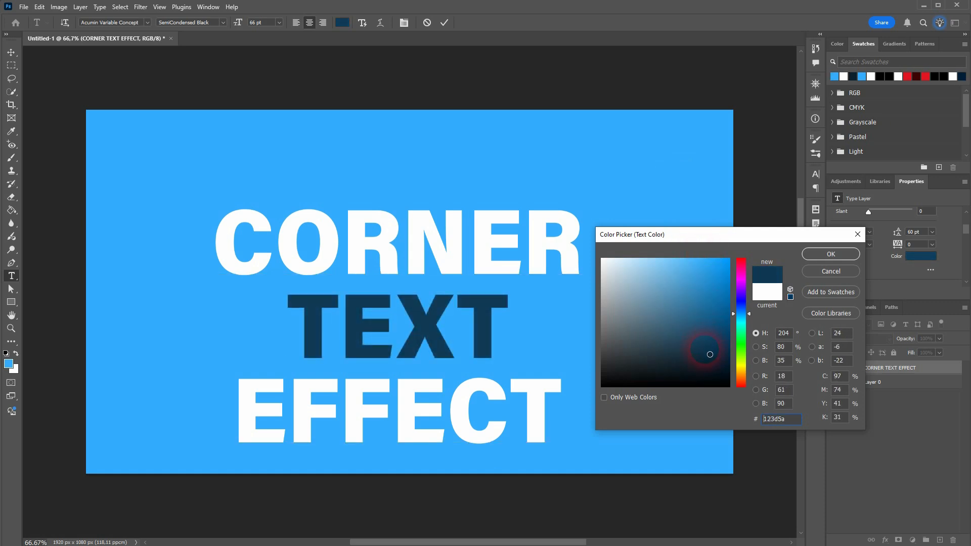
click(833, 256)
Centre the text layer horizontally and vertically on the canvas.
click(12, 53)
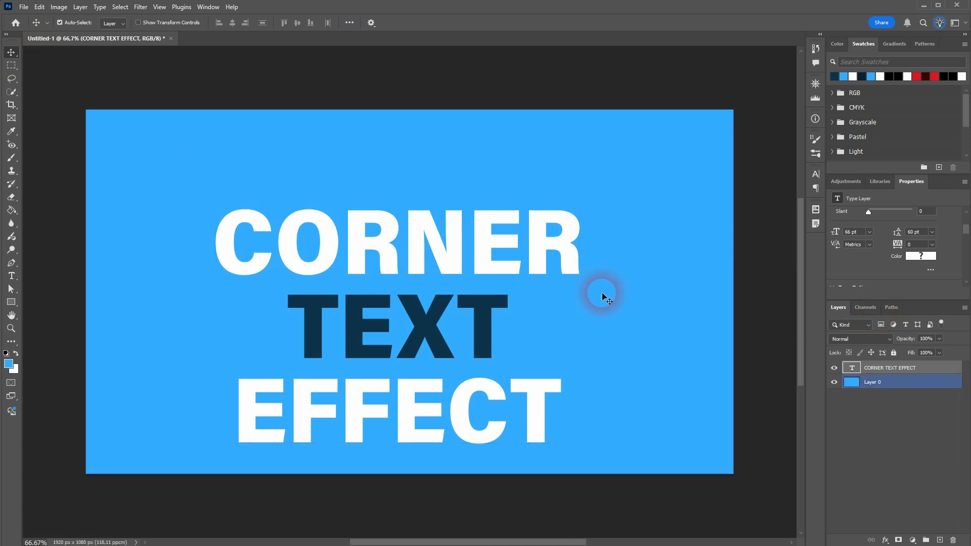
click(232, 23)
key(ctrl+a)
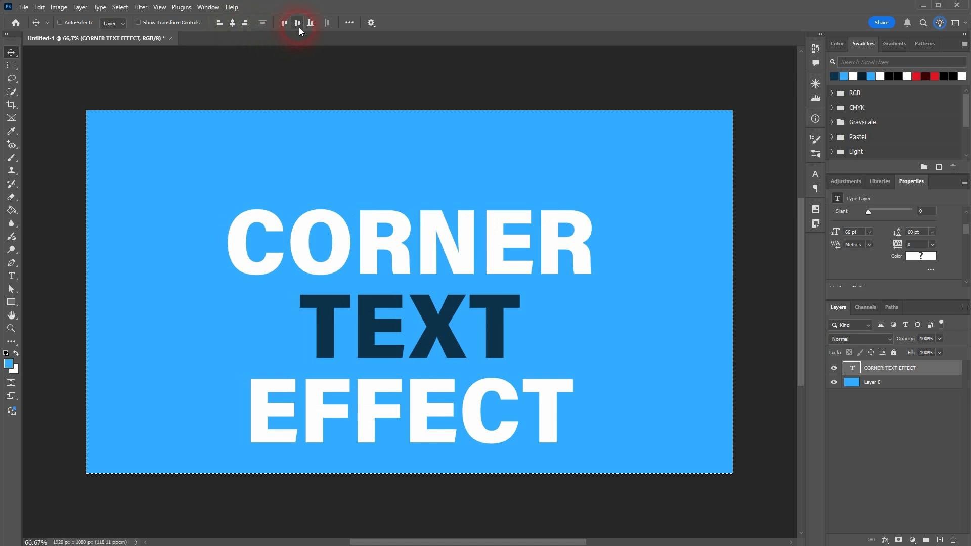
click(297, 22)
key(ctrl+d)
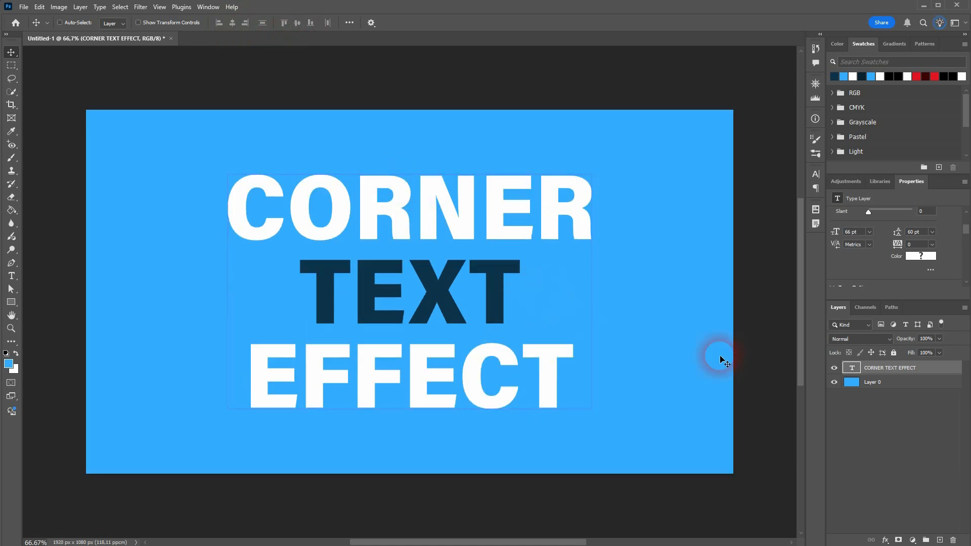
Load the text layer's outline as a selection and hide the text layer.
ctrl+click(852, 368)
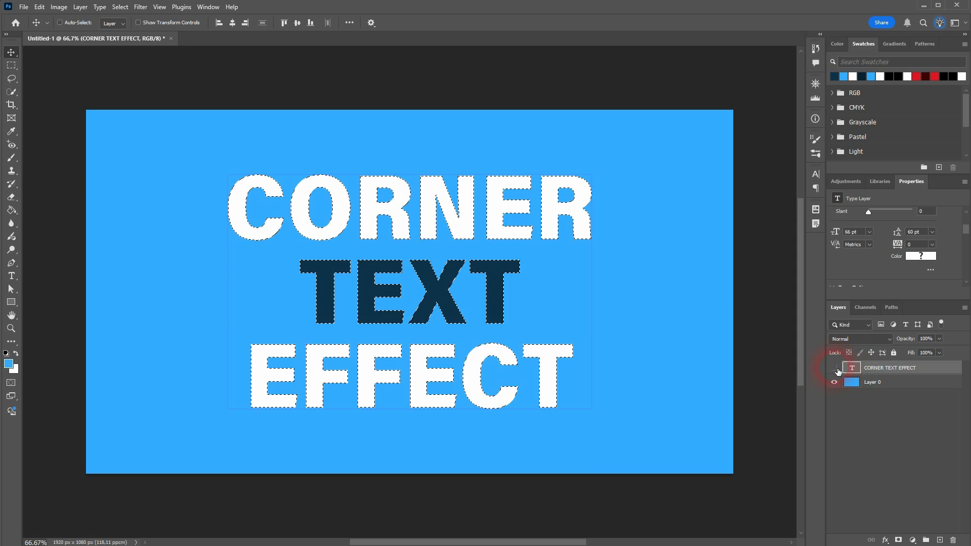
click(834, 368)
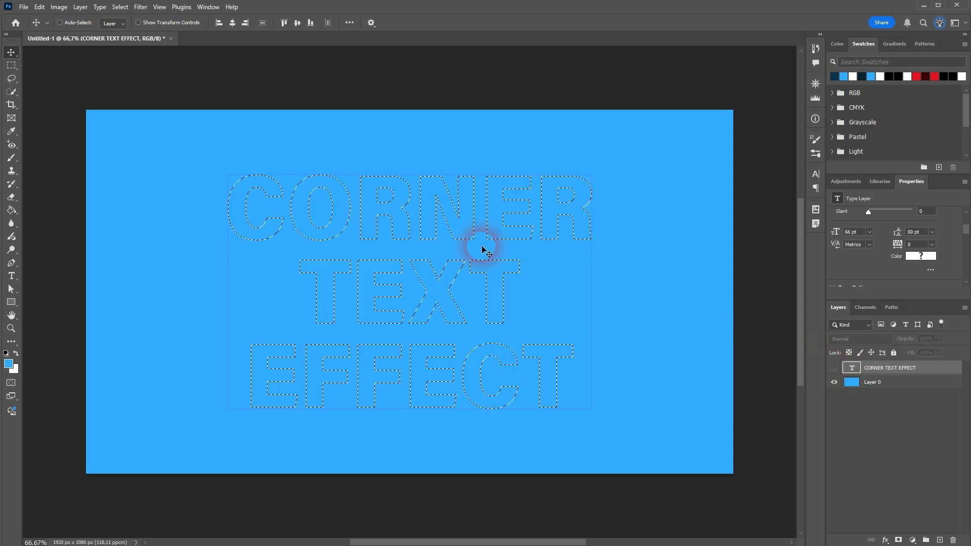
Copy the selected text and deselect.
click(39, 7)
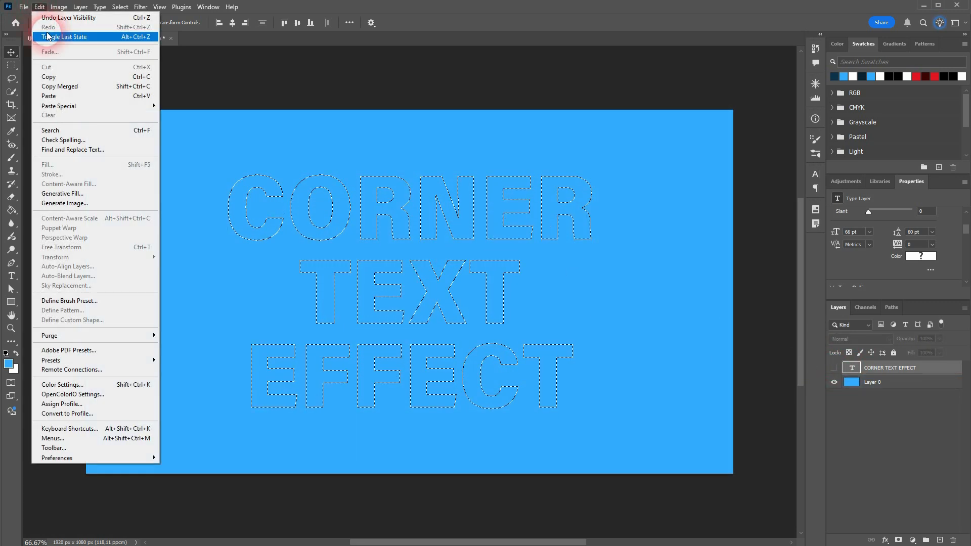
click(88, 81)
click(121, 7)
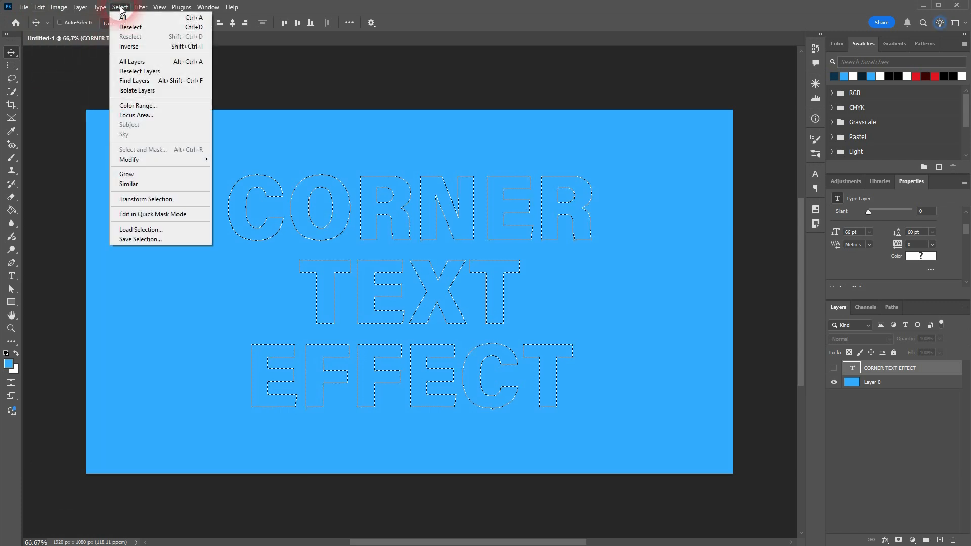
click(130, 27)
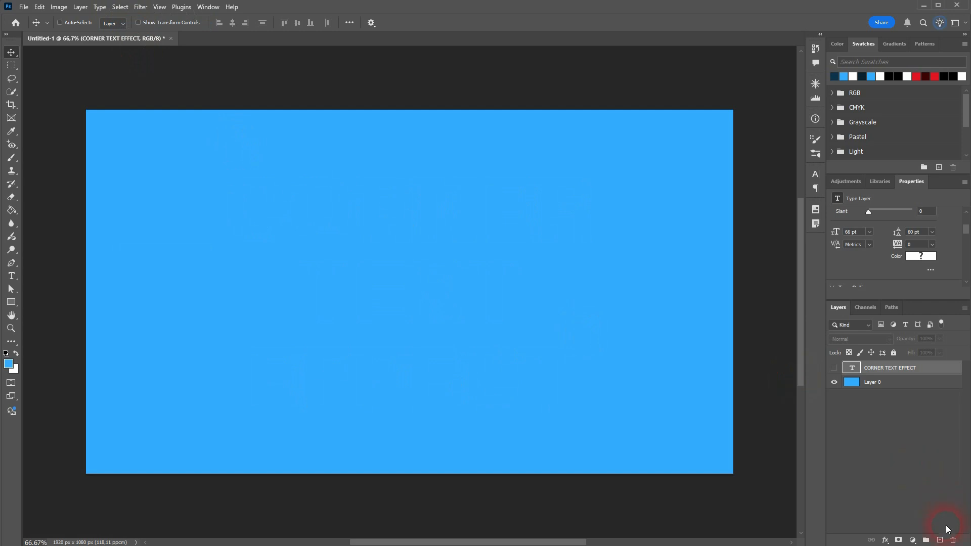
Add a new empty layer and open the Vanishing Point filter.
click(940, 540)
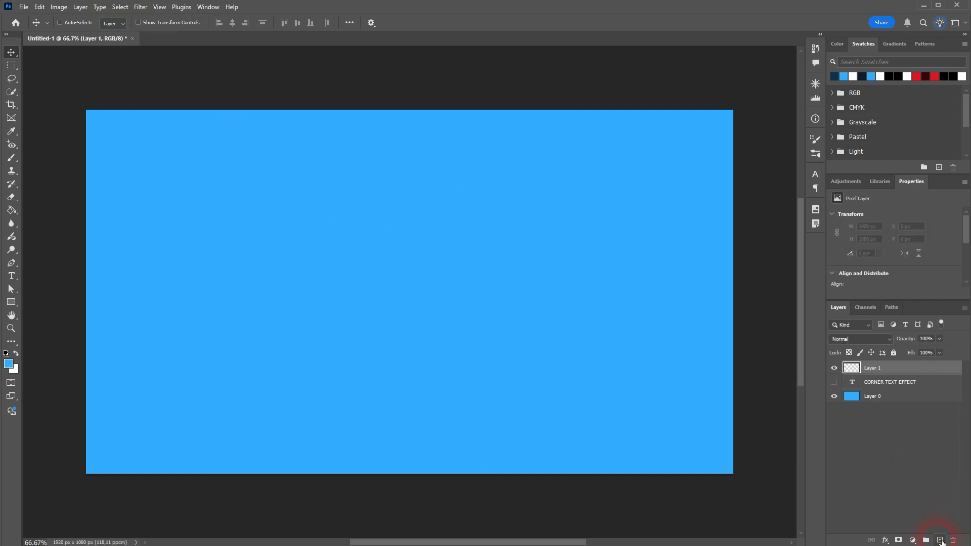
click(140, 7)
click(184, 111)
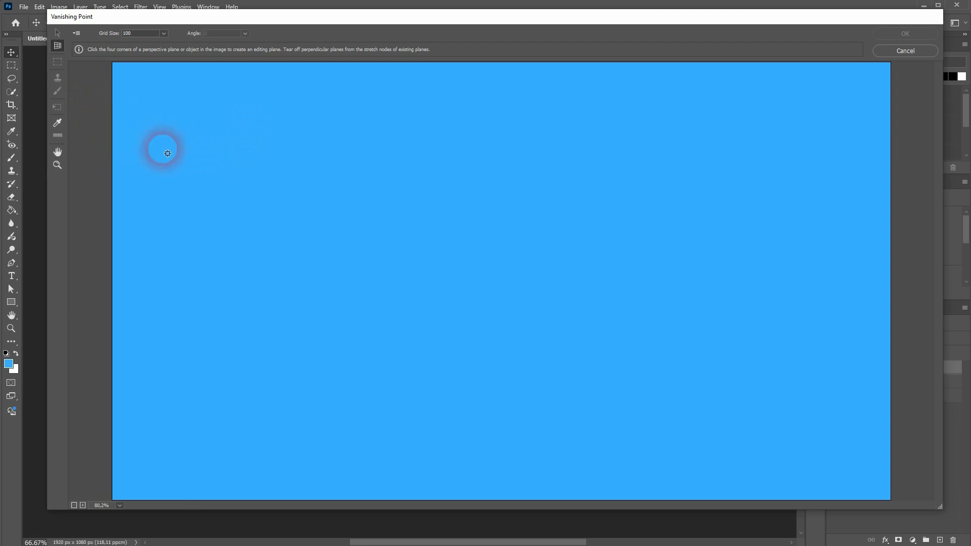
Create a rectangular perspective plane by placing its four corners on the left half of the canvas.
click(266, 159)
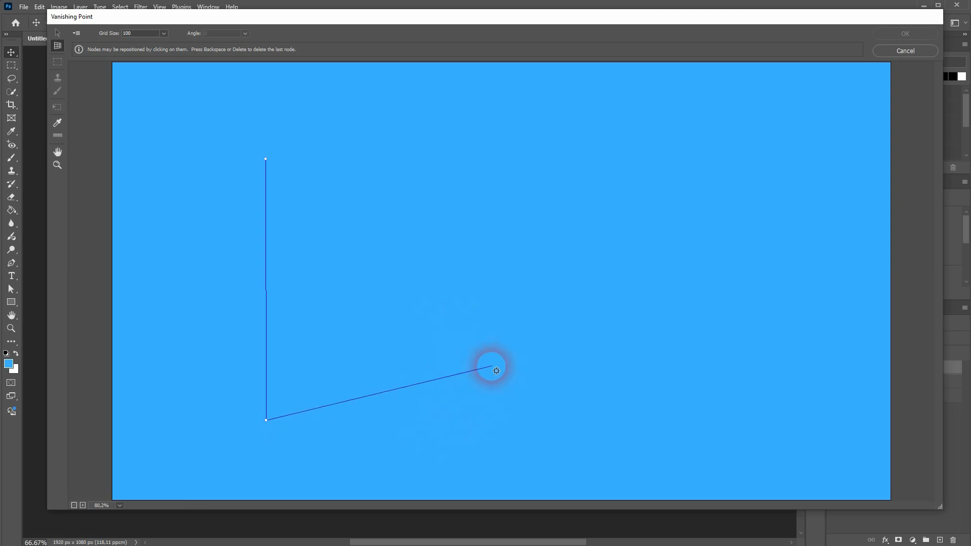
click(554, 419)
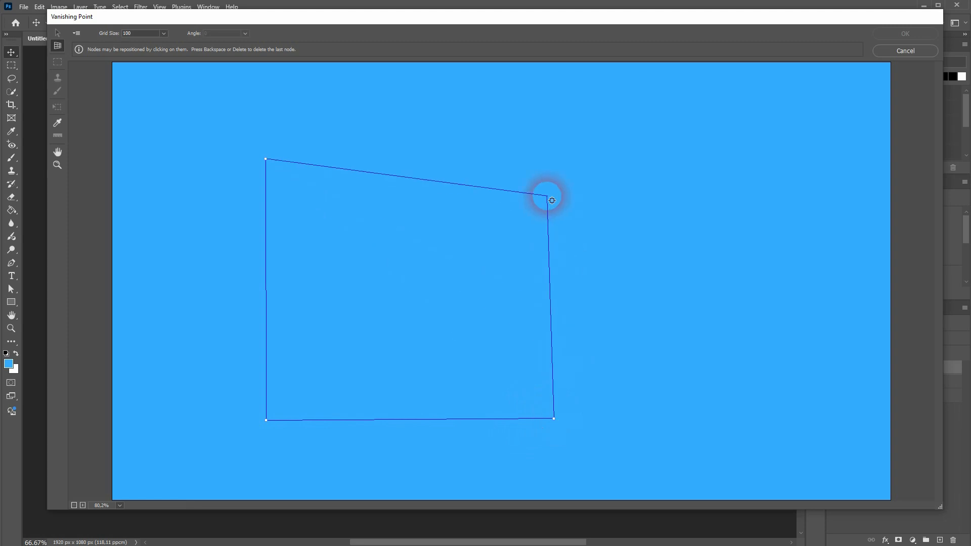
click(555, 163)
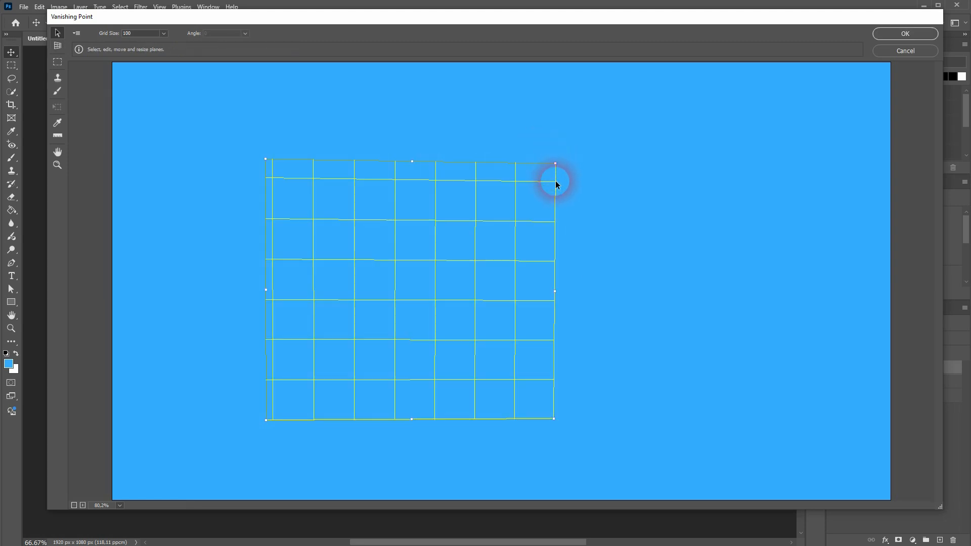
Adjust the plane's corners so its left edge is shorter than its right, receding in perspective.
drag(555, 163, 536, 175)
drag(554, 418, 533, 375)
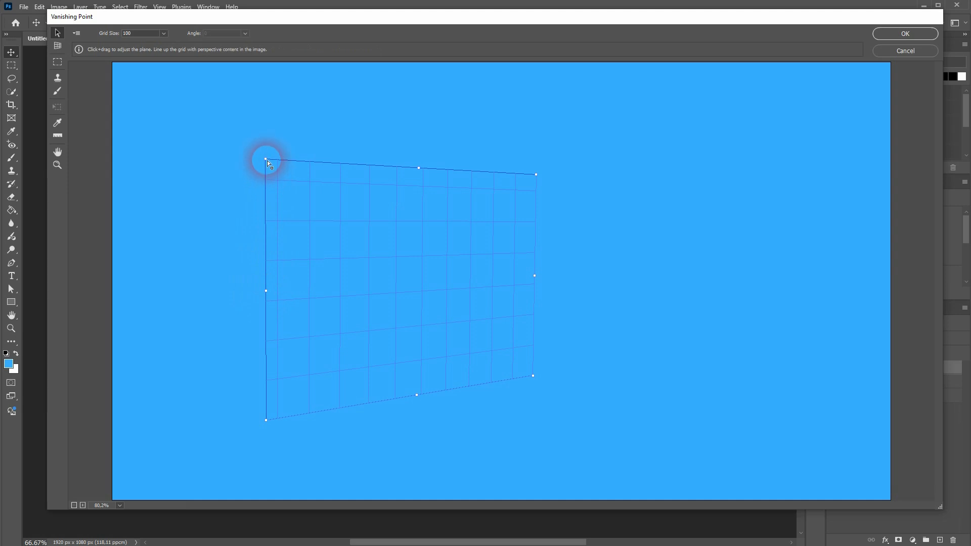
drag(266, 159, 264, 237)
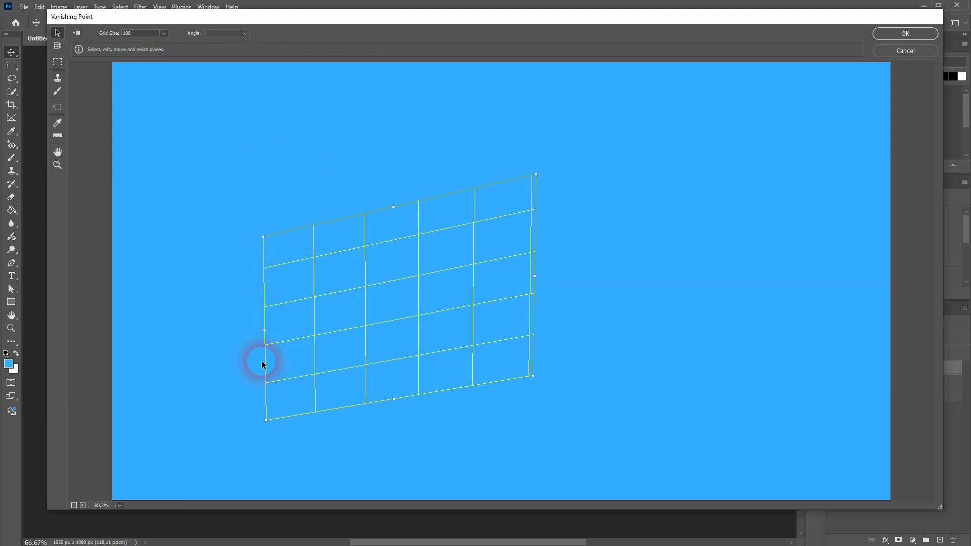
drag(267, 419, 252, 345)
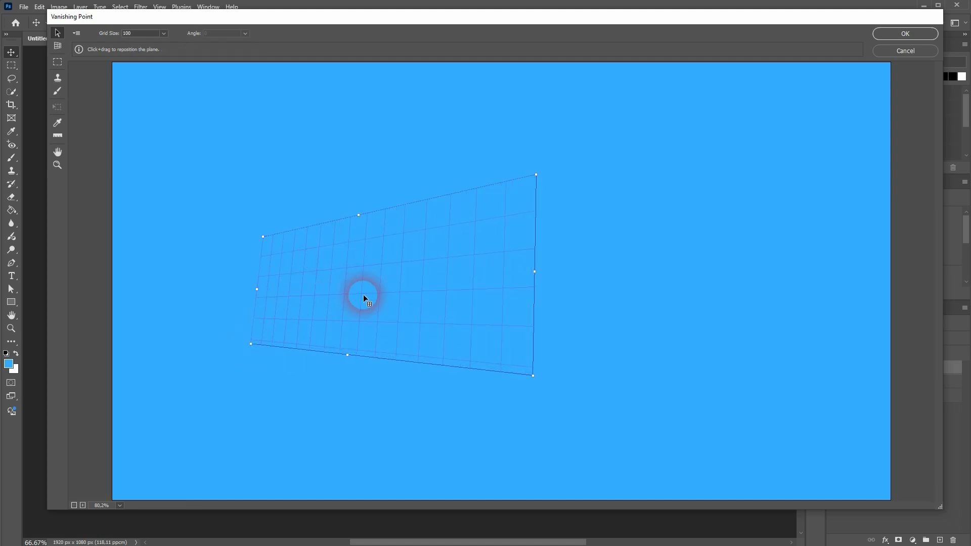
Pull a perpendicular plane off the first plane's right edge, extending toward the right.
click(58, 47)
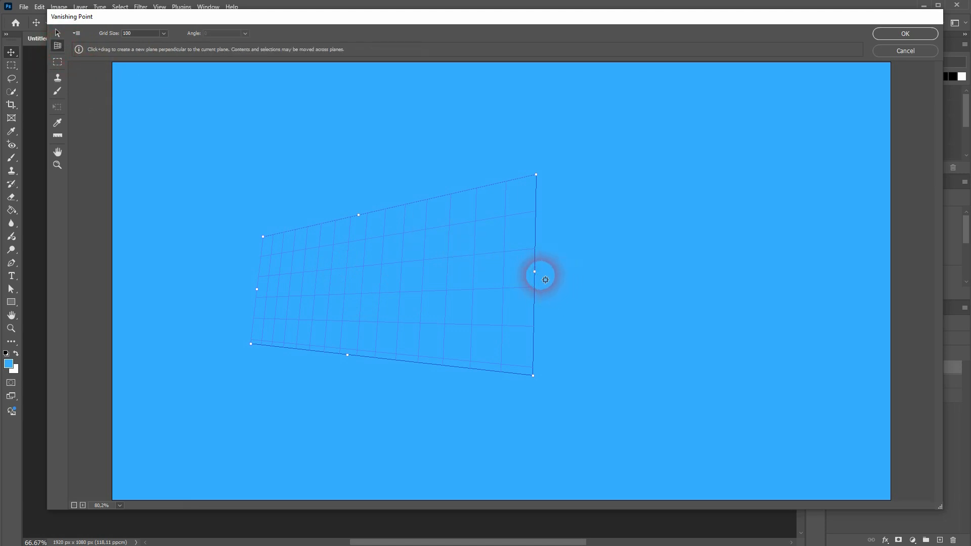
drag(537, 274, 660, 213)
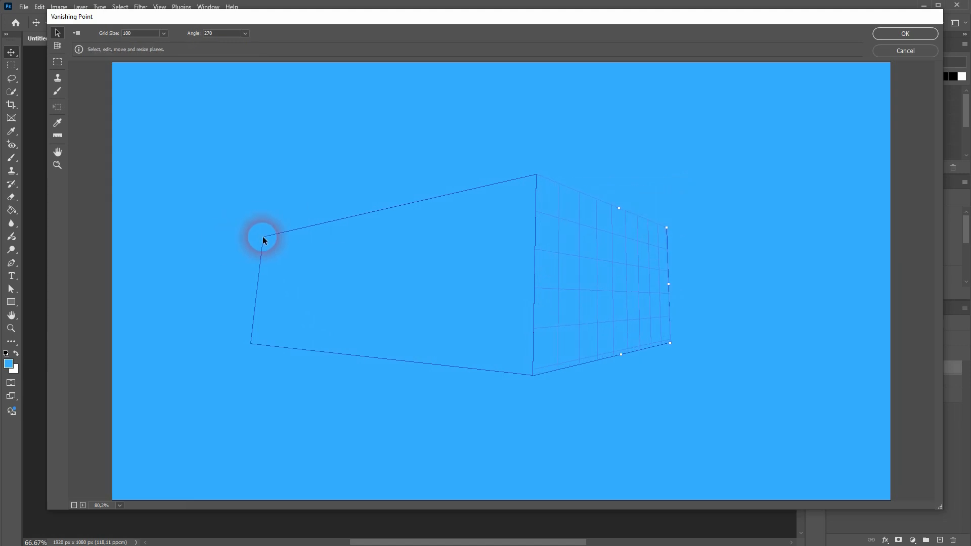
Move the first plane's left corners inward to narrow it, and close the Vanishing Point filter.
click(264, 239)
drag(264, 237, 304, 235)
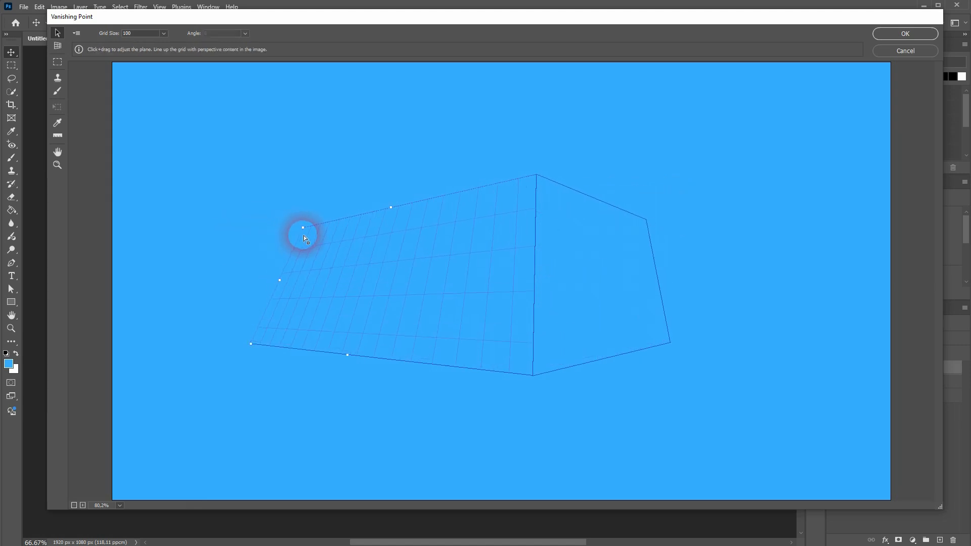
click(255, 342)
drag(252, 346, 302, 348)
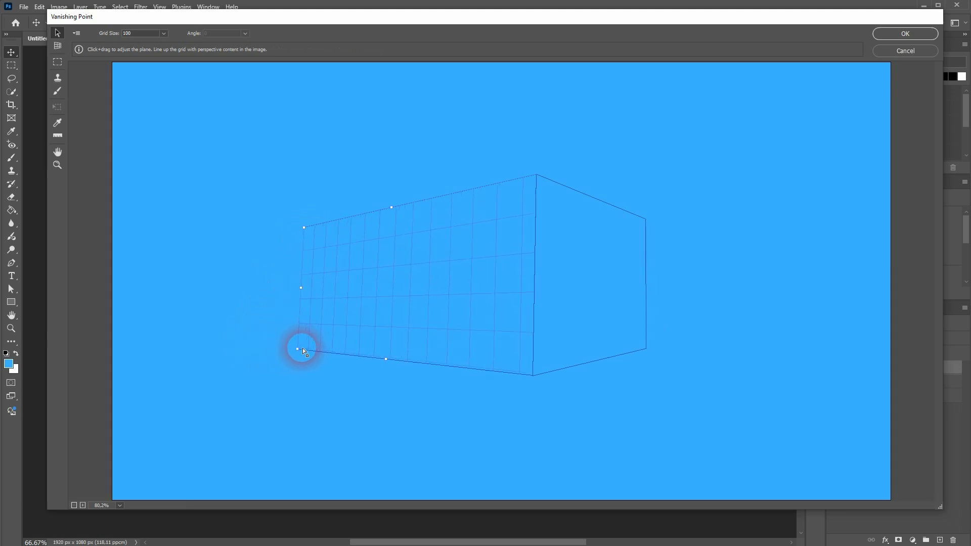
click(532, 381)
click(536, 376)
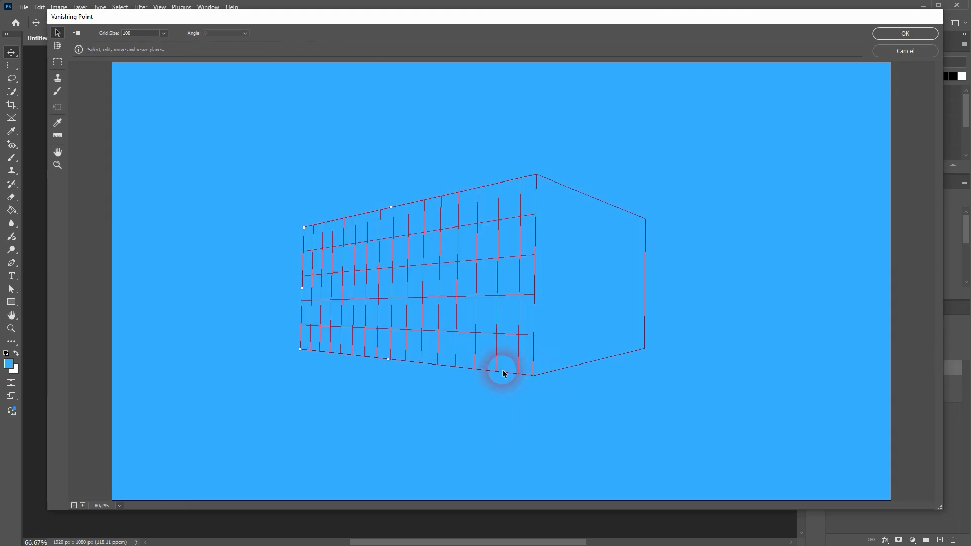
drag(300, 351, 305, 348)
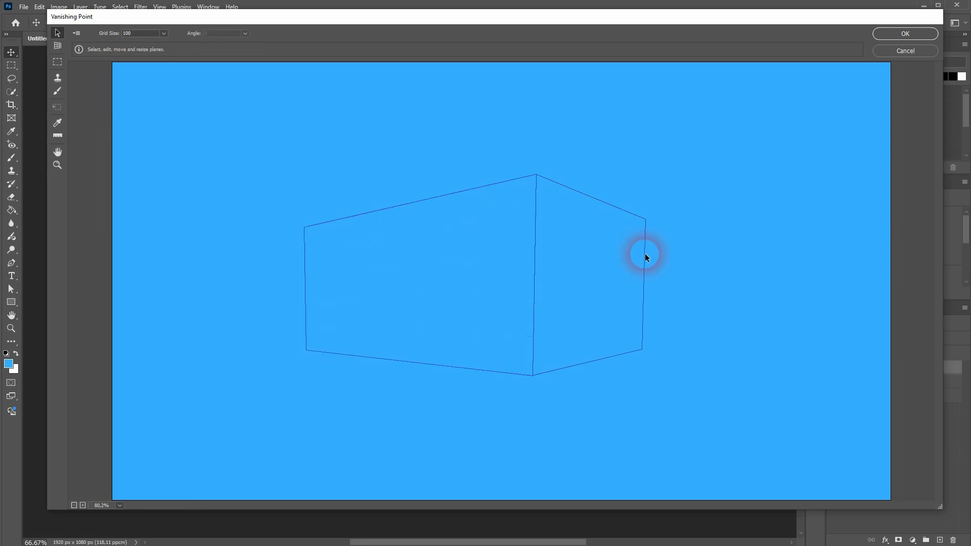
click(878, 33)
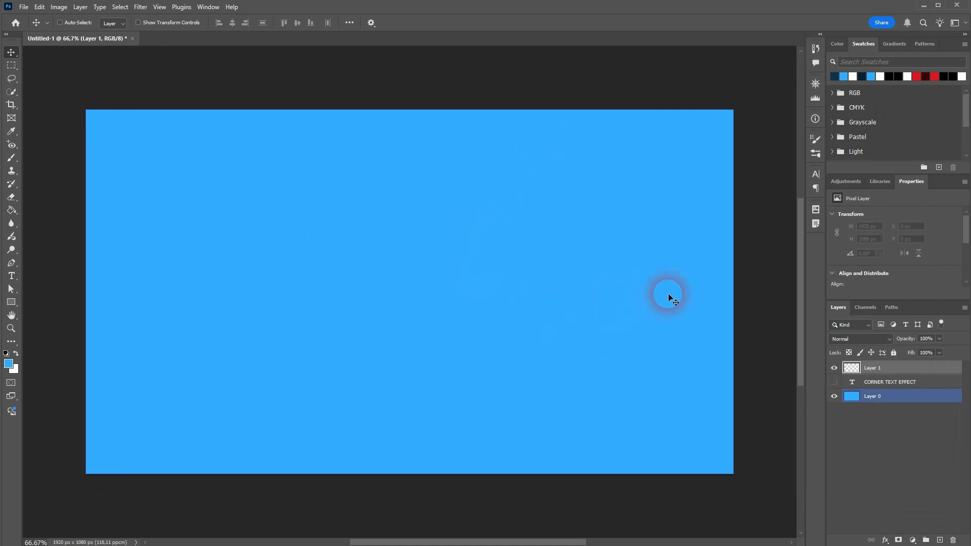
Try pasting the copied text into Vanishing Point and dragging it onto the corner planes, then cancel.
click(142, 8)
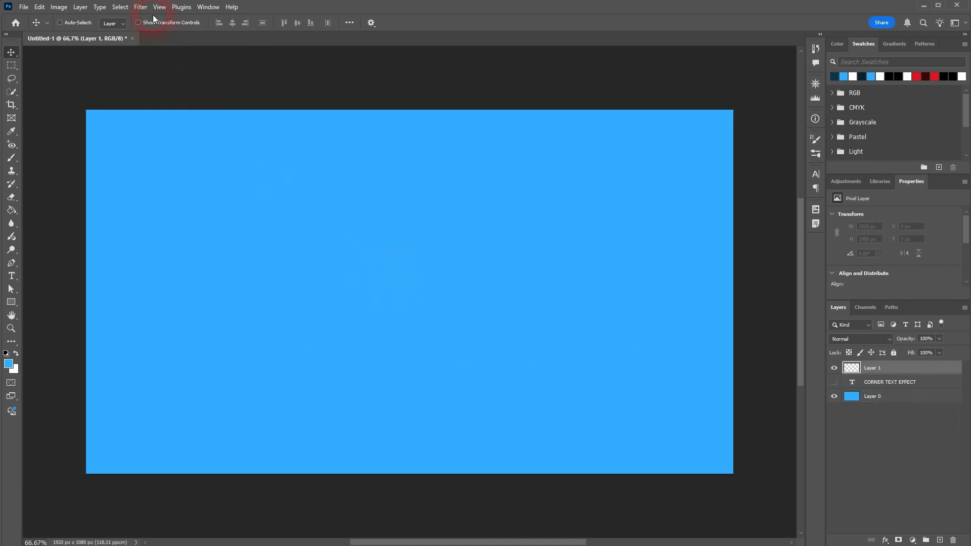
click(167, 110)
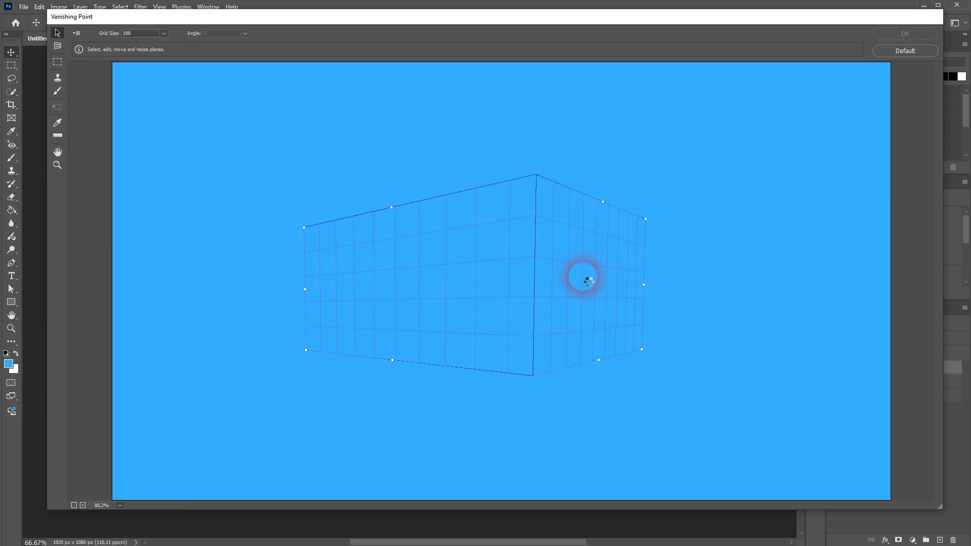
key(ctrl+v)
drag(200, 108, 396, 243)
click(914, 52)
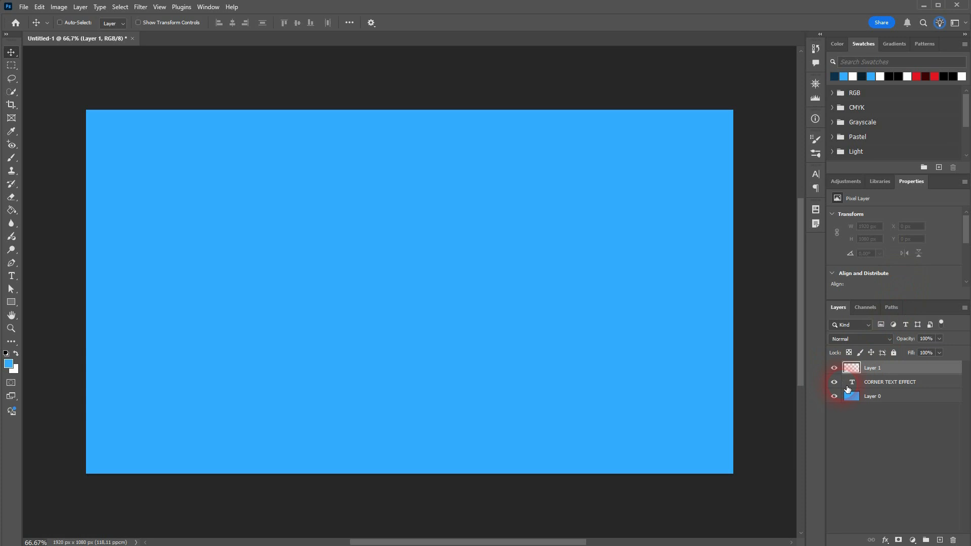
Show the text layer and scale the CORNER TEXT EFFECT text down.
click(834, 382)
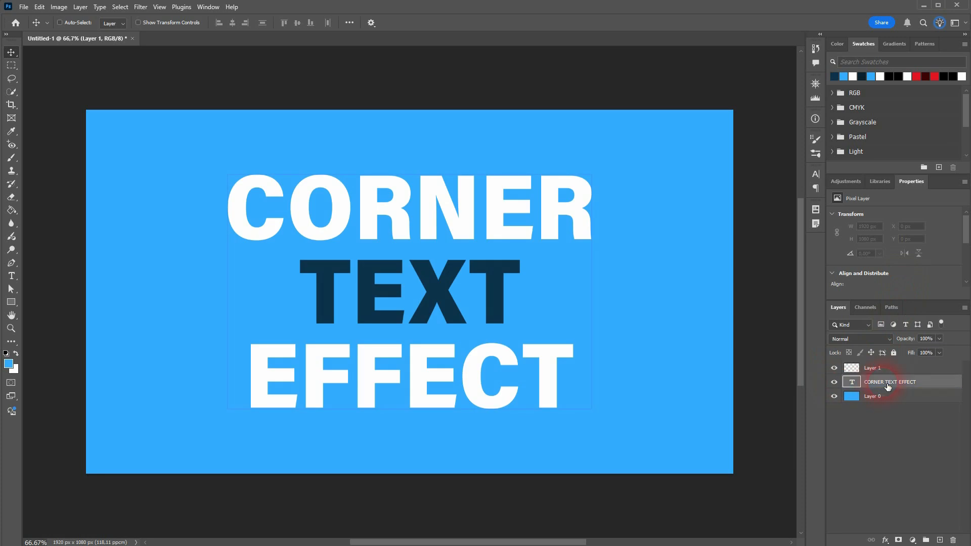
click(849, 385)
key(ctrl+t)
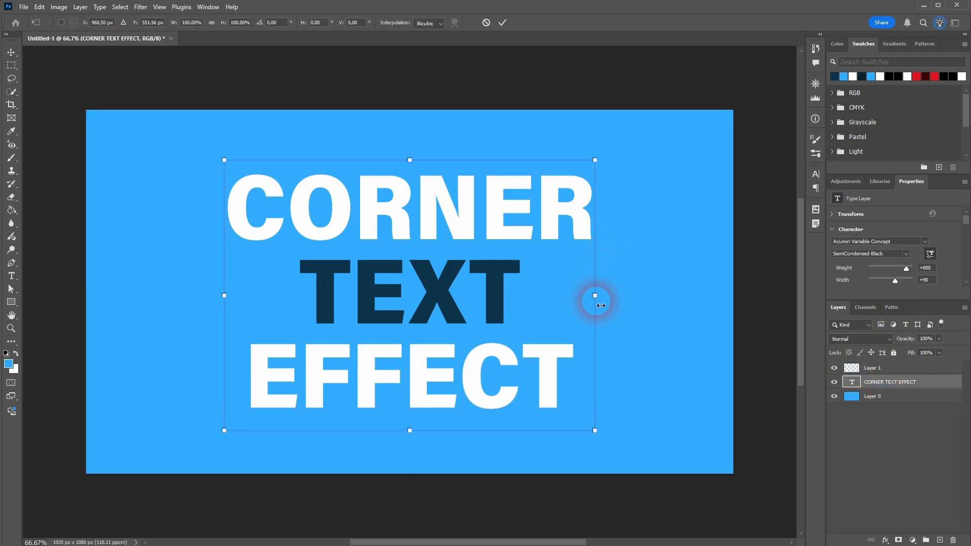
drag(594, 295, 511, 299)
key(Return)
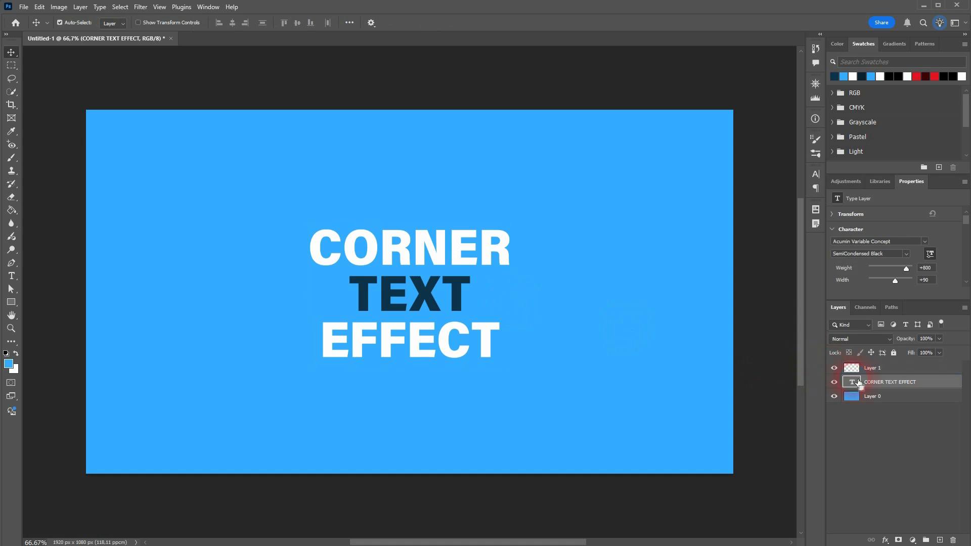
Load the resized text as a selection and hide the text layer, clearing the selection afterwards.
ctrl+click(860, 383)
click(833, 382)
ctrl+click(561, 331)
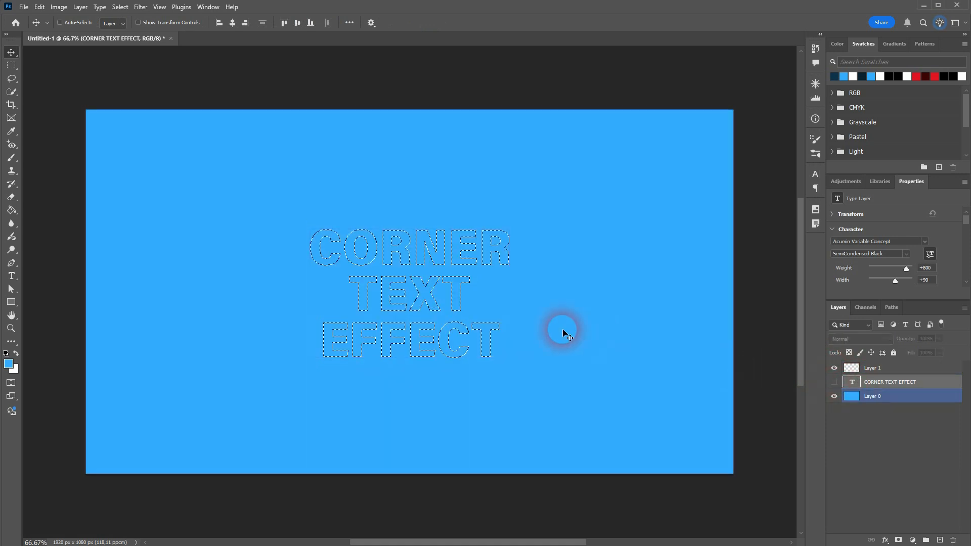
key(ctrl+d)
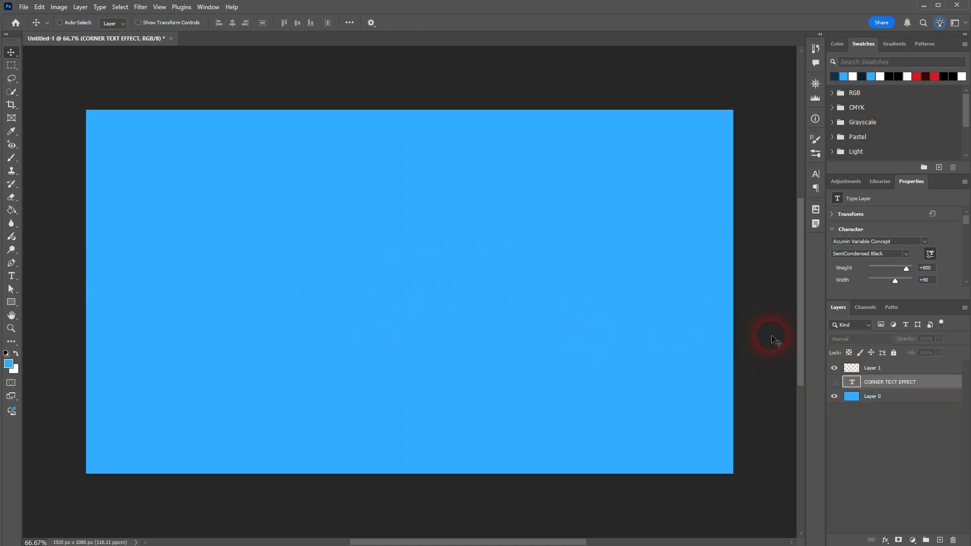
Try pasting the text into Vanishing Point on Layer 1 and dragging it onto the corner planes, then cancel.
click(886, 375)
click(309, 130)
click(120, 7)
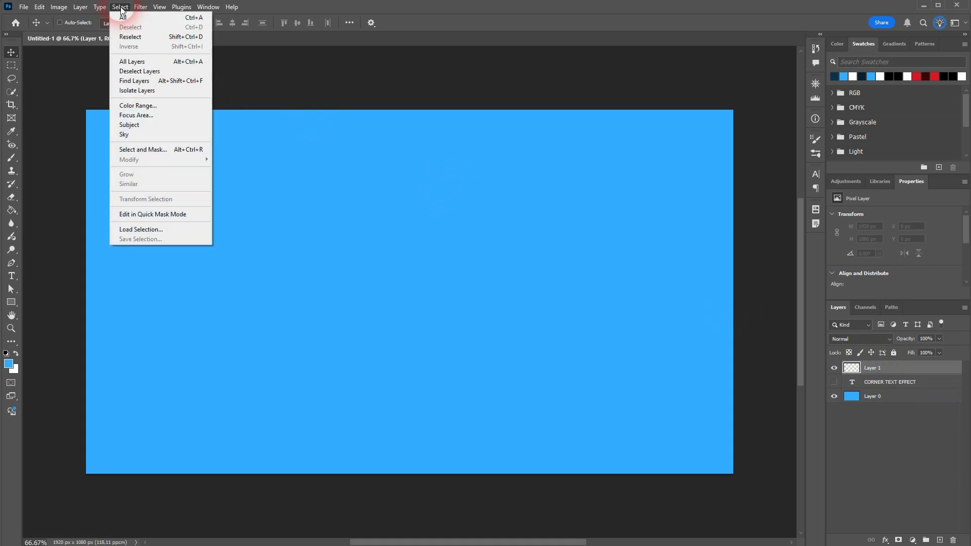
mouse_move(140, 11)
click(188, 110)
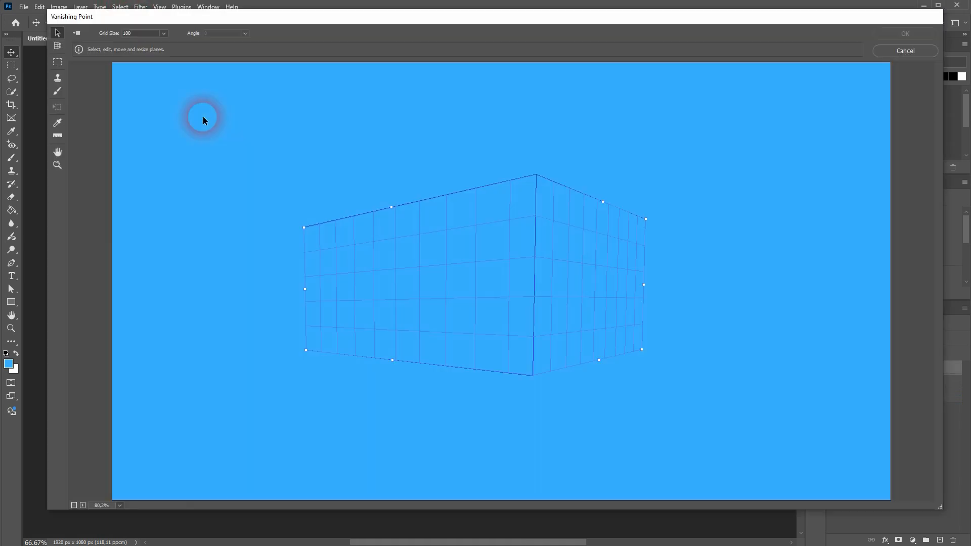
key(ctrl+v)
drag(284, 160, 523, 265)
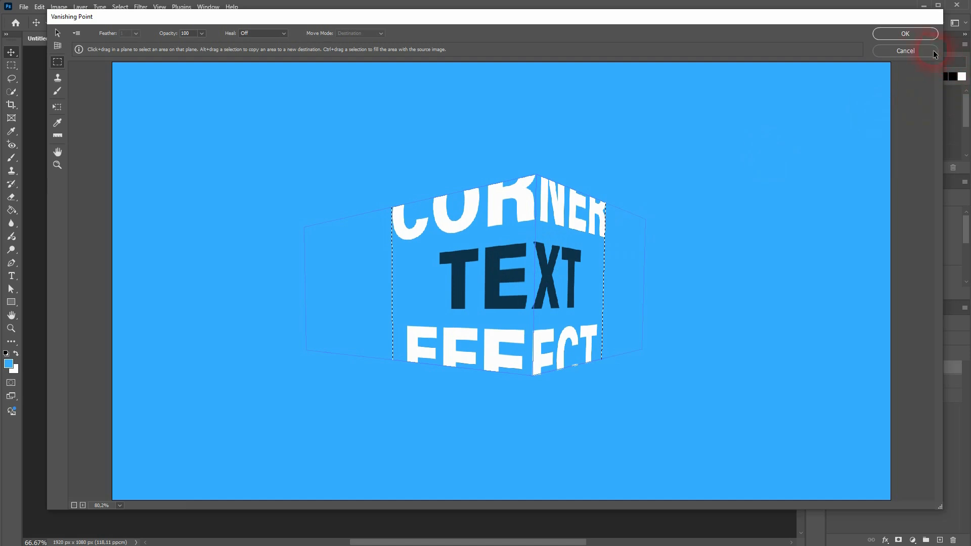
click(913, 36)
Show the text layer again and scale the text down further to about 78%.
click(834, 382)
click(847, 382)
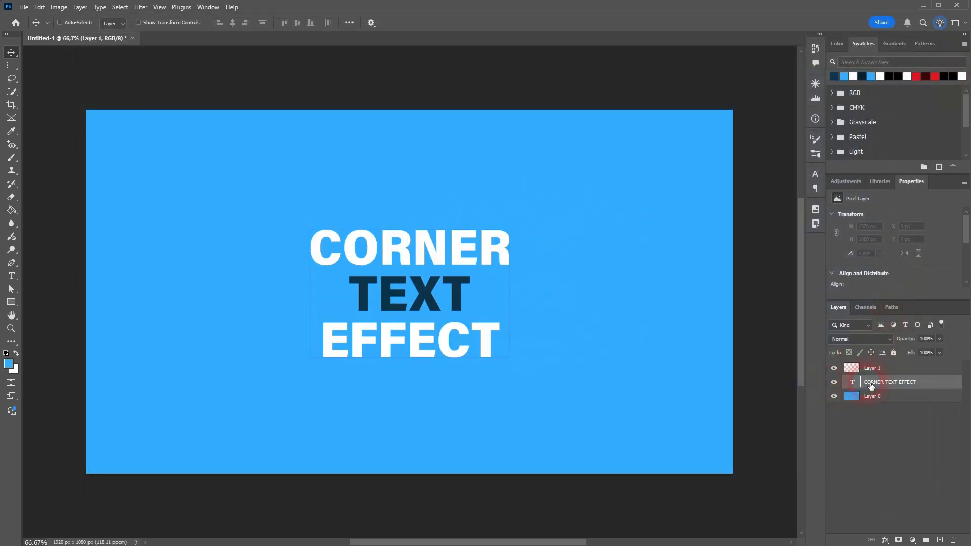
key(ctrl+t)
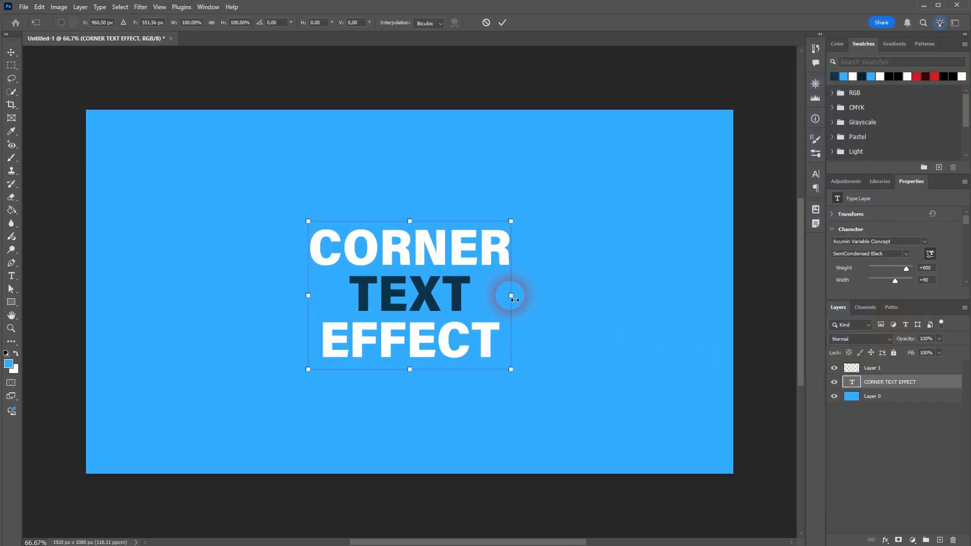
drag(509, 296, 492, 304)
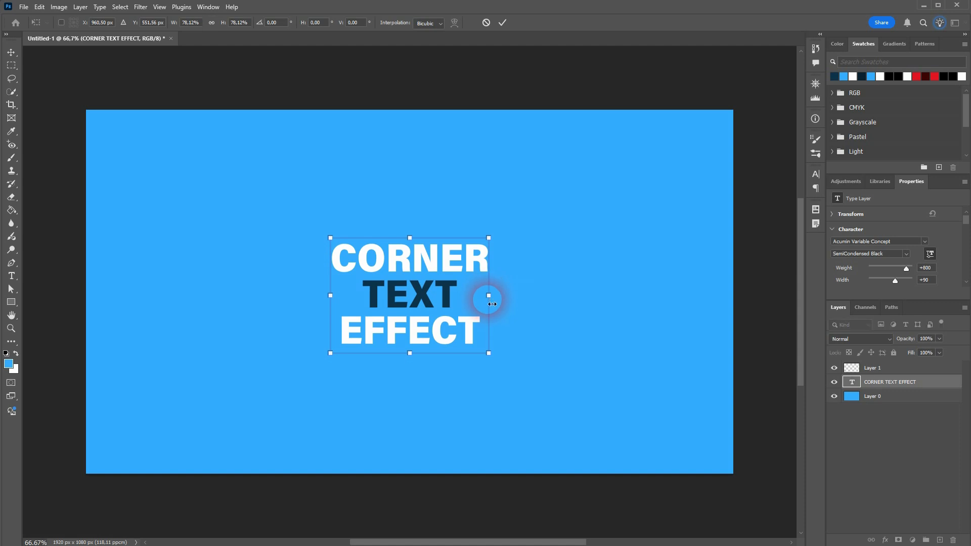
key(Return)
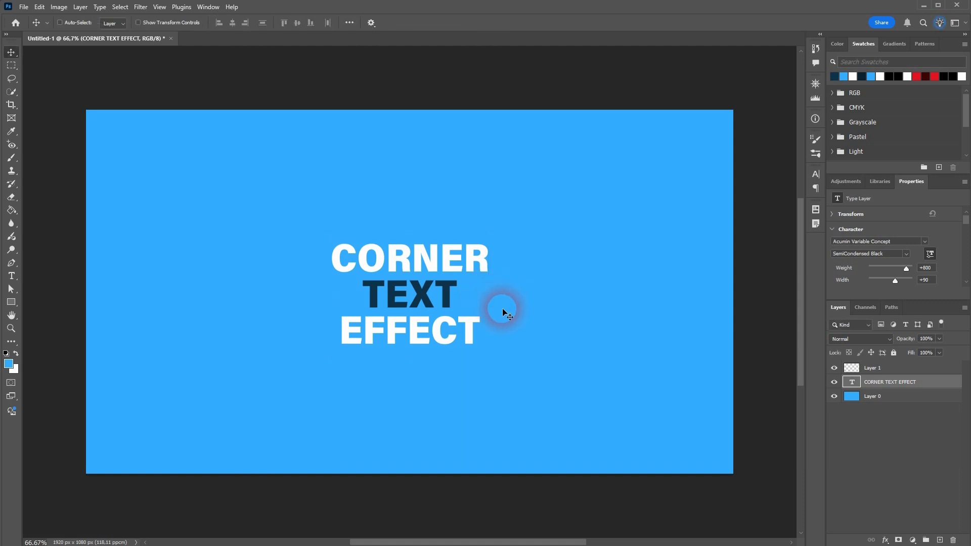
Load the text as a selection, hide the text layer, and select Layer 1.
ctrl+click(856, 388)
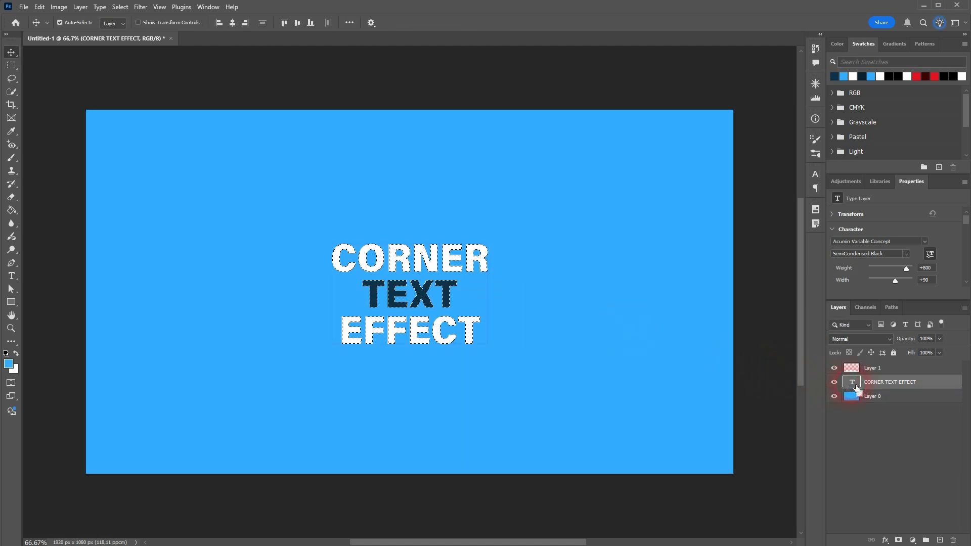
click(835, 382)
click(891, 368)
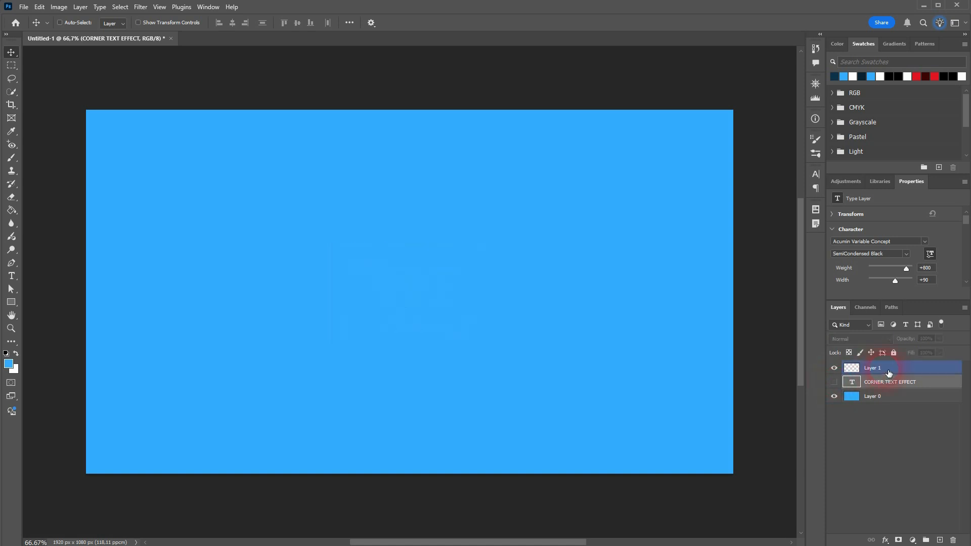
Paste the text in Vanishing Point, drag it across the corner of both planes, and apply the filter.
click(140, 6)
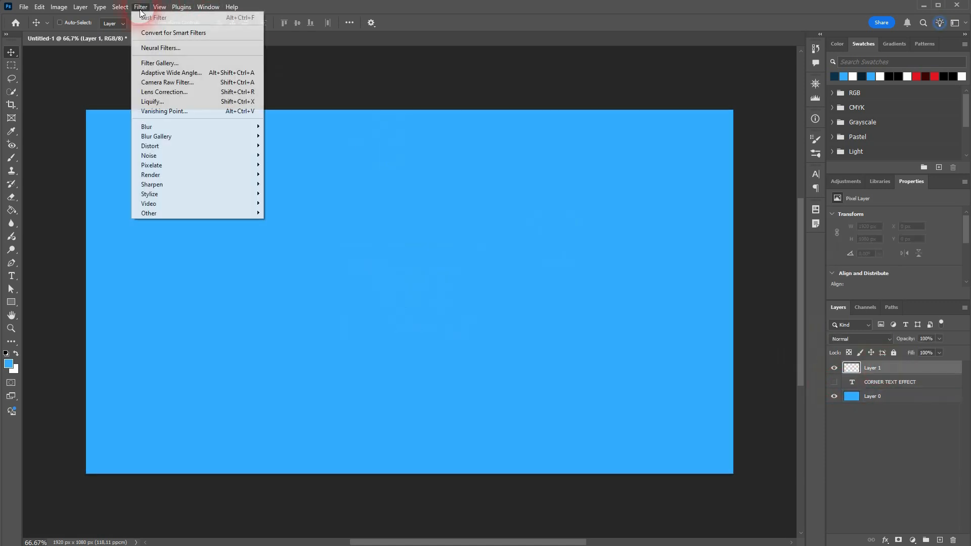
click(184, 111)
key(ctrl+v)
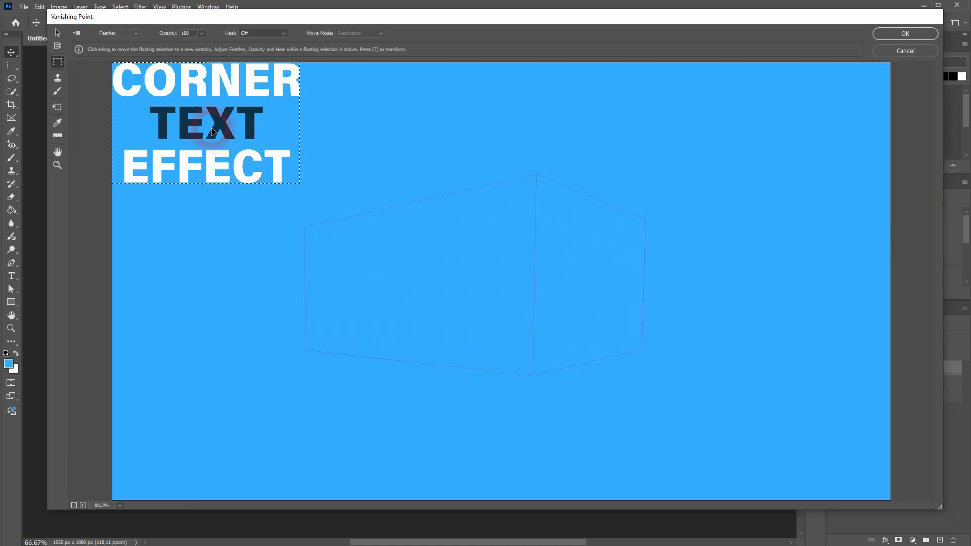
drag(275, 171, 550, 289)
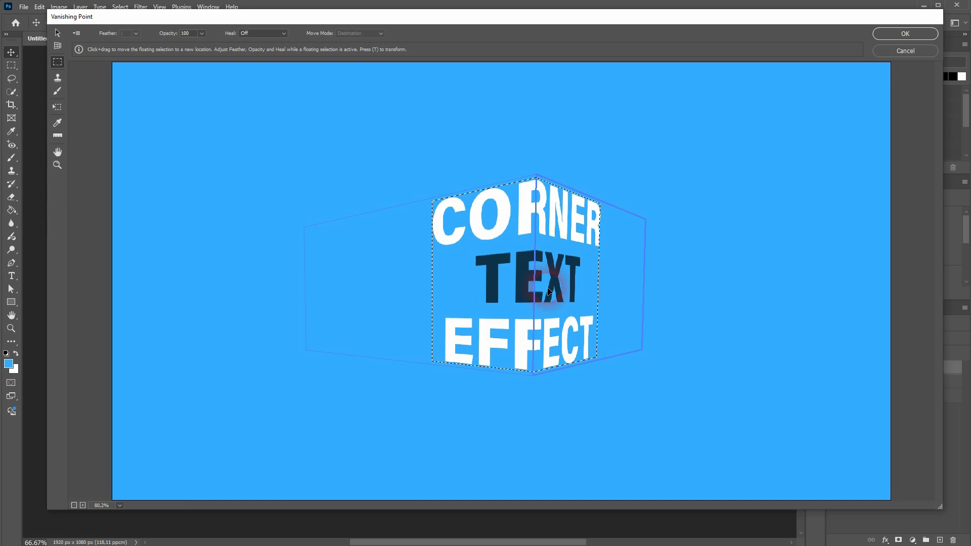
click(890, 33)
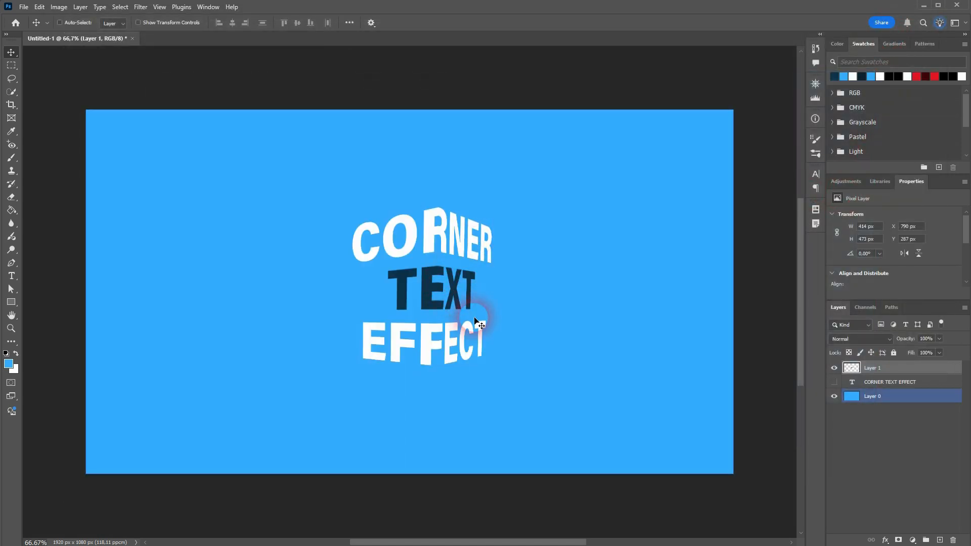
Add a new empty layer above the warped text.
scroll(475, 324, left, 3)
scroll(498, 314, up, 6)
scroll(484, 309, up, 1)
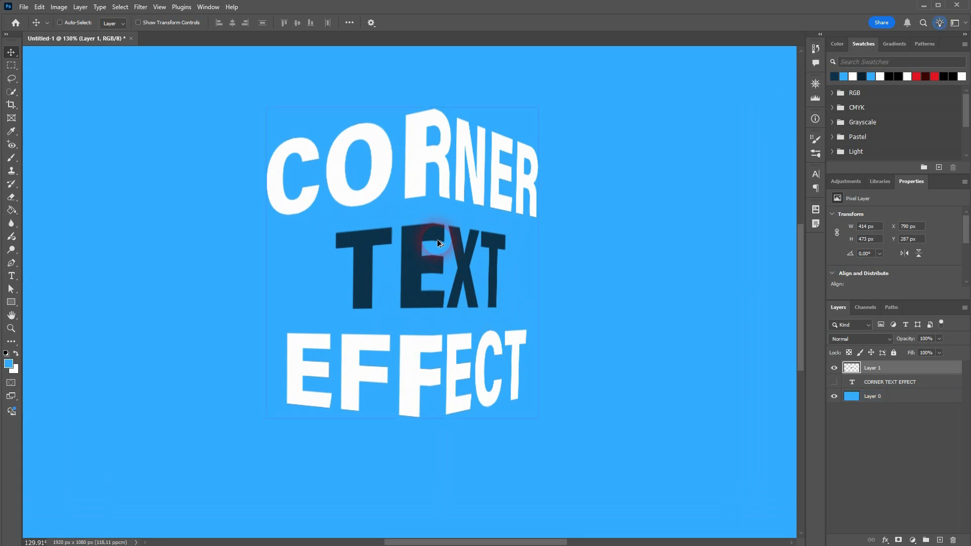
scroll(437, 238, down, 1)
scroll(447, 293, up, 2)
scroll(447, 292, up, 1)
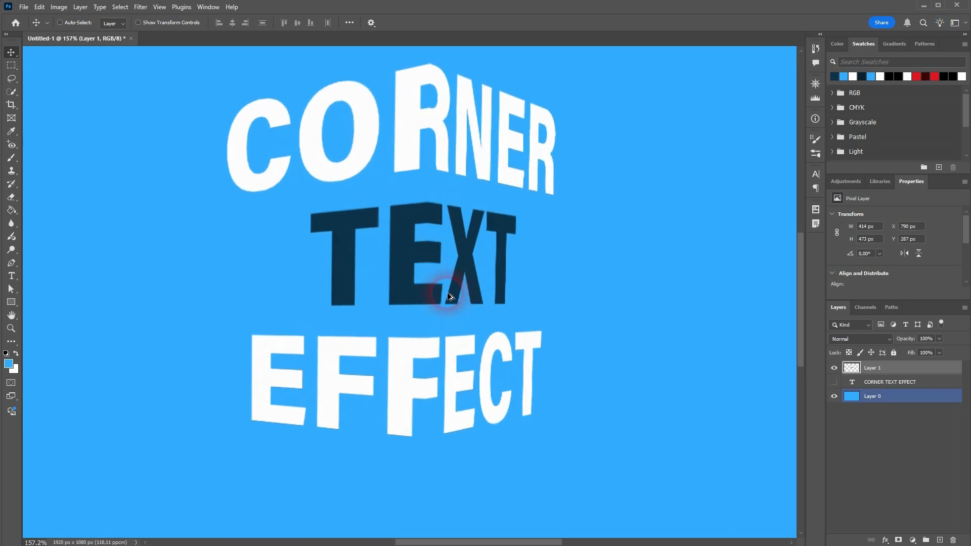
click(940, 541)
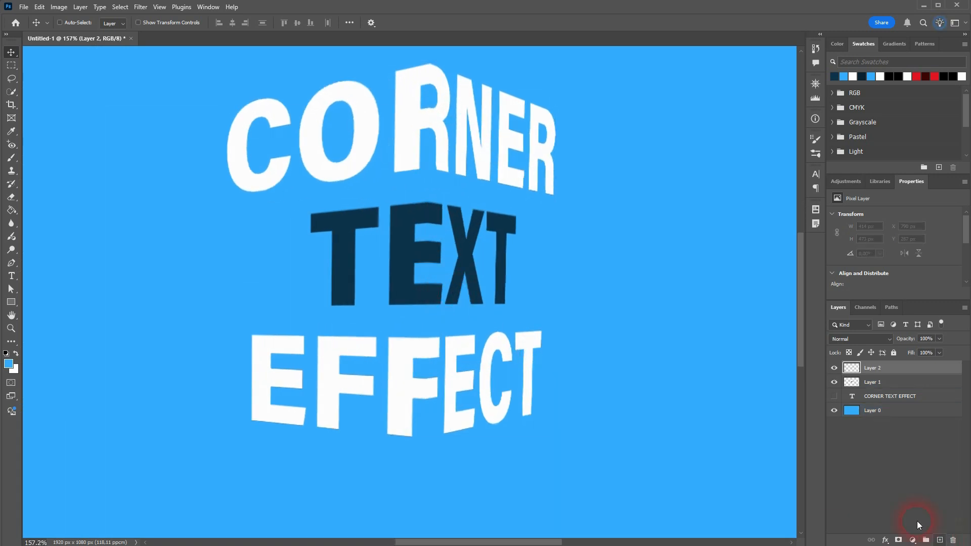
Draw a rectangular marquee selection over the right-hand part of the warped text, starting at the corner.
scroll(397, 185, down, 6)
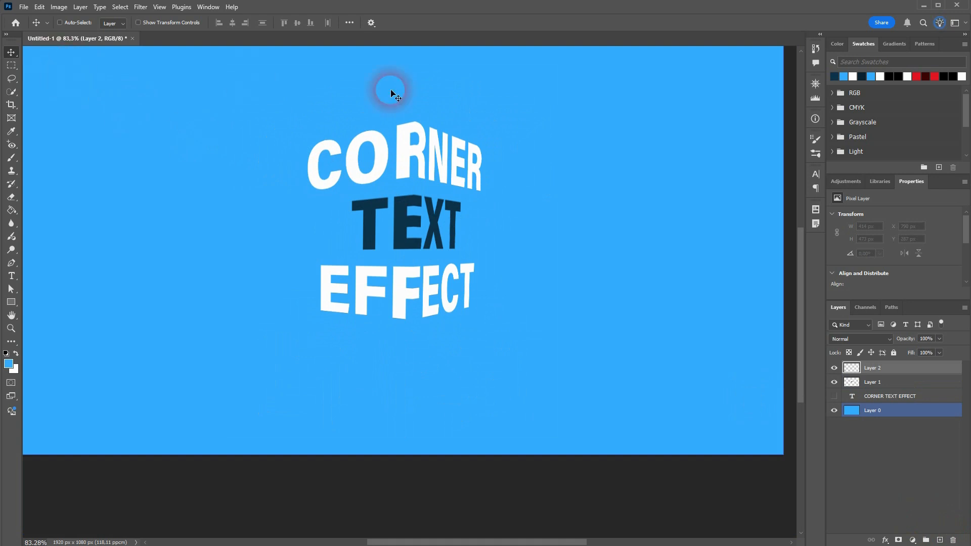
click(11, 65)
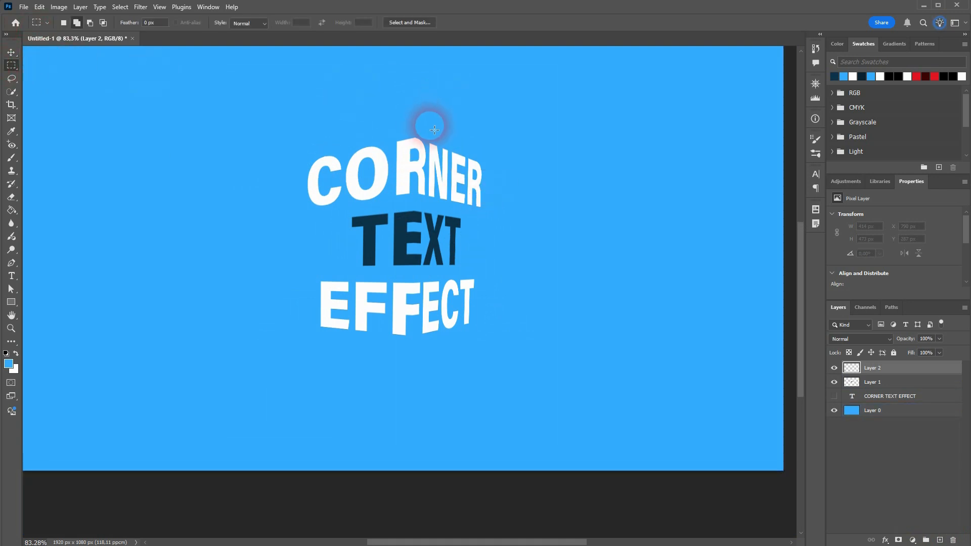
scroll(486, 140, up, 9)
scroll(436, 134, up, 3)
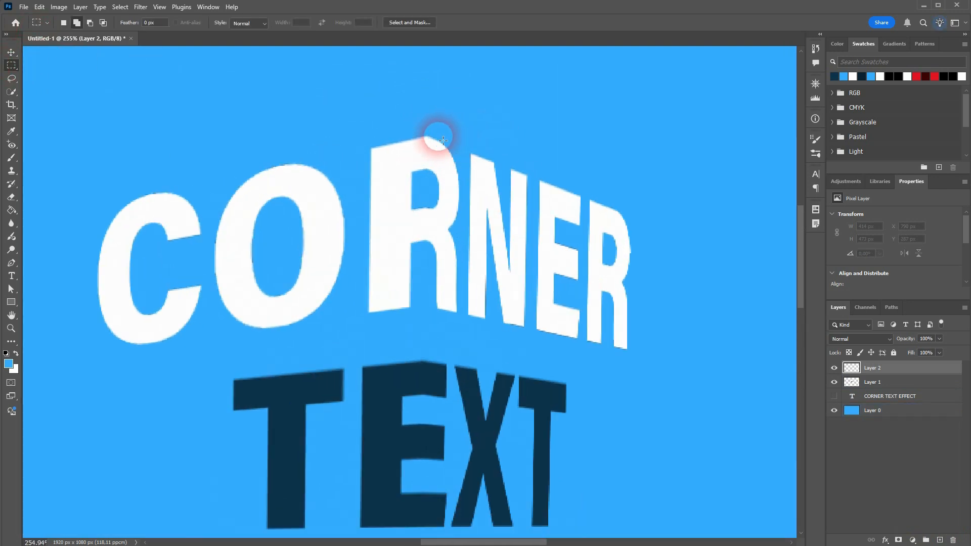
drag(431, 126, 713, 451)
scroll(635, 390, down, 3)
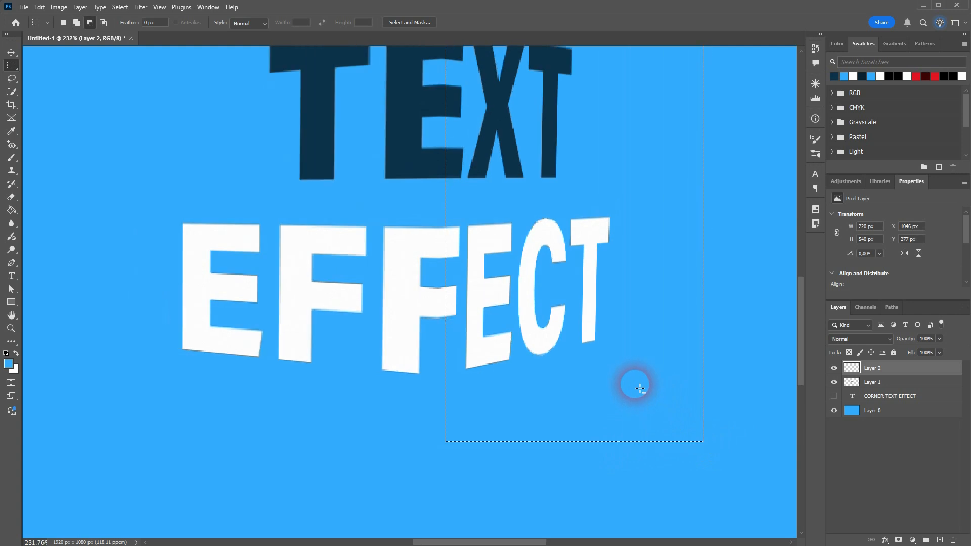
scroll(724, 330, up, 3)
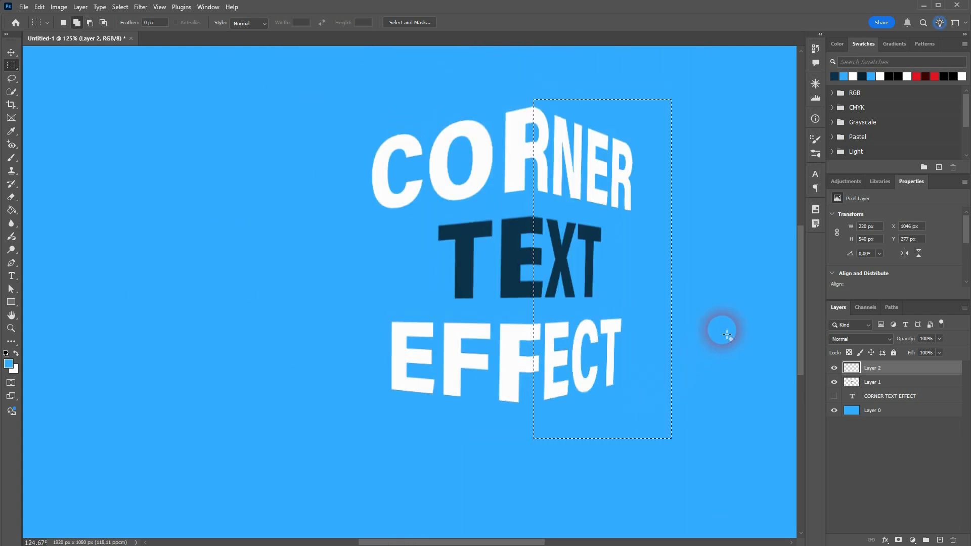
scroll(549, 195, down, 3)
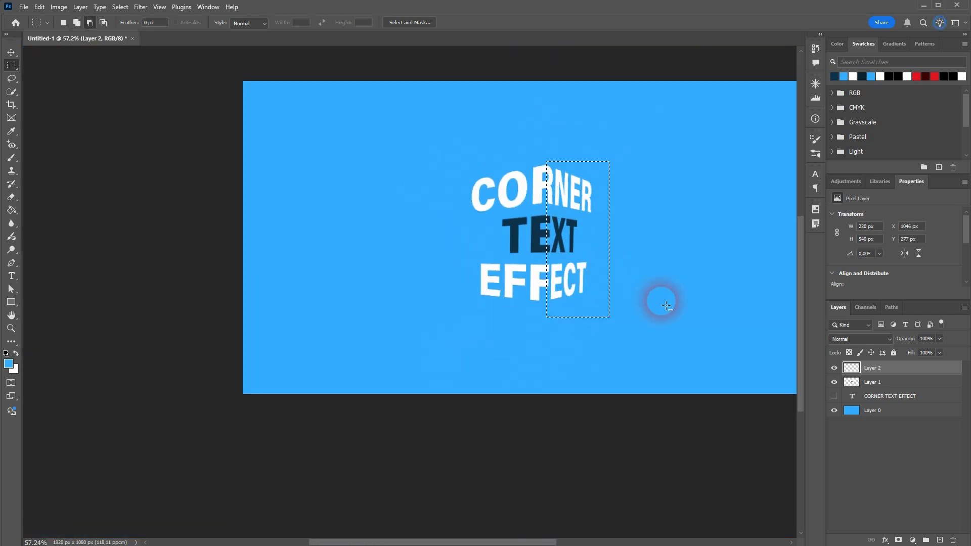
Redraw the rectangular selection from the corner line across the right side of the canvas at full height.
scroll(707, 259, up, 3)
scroll(695, 253, up, 2)
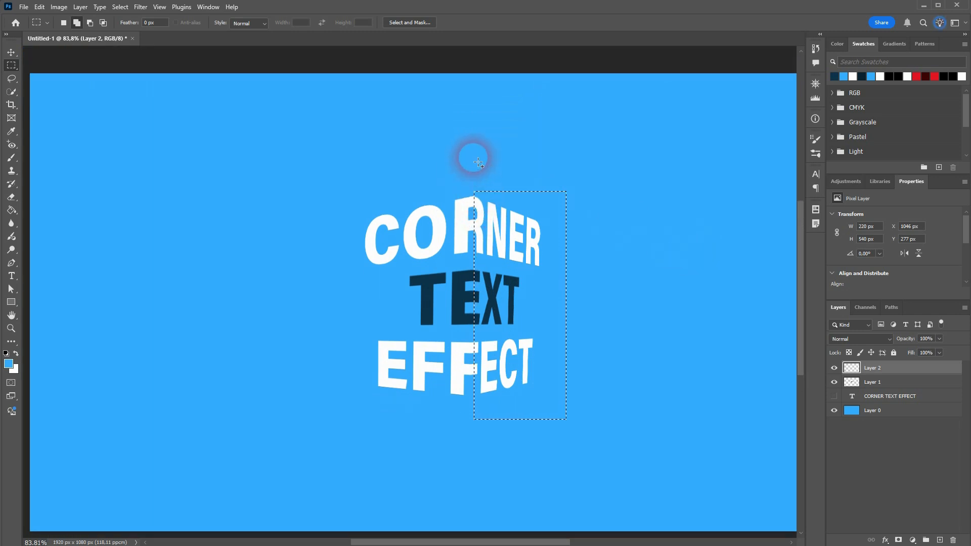
drag(470, 62, 696, 509)
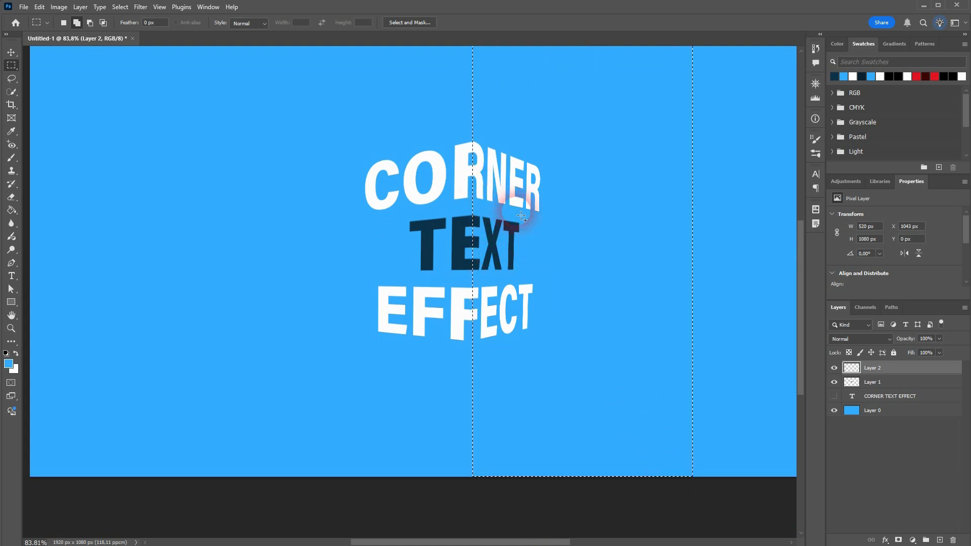
scroll(570, 238, down, 3)
scroll(603, 238, up, 1)
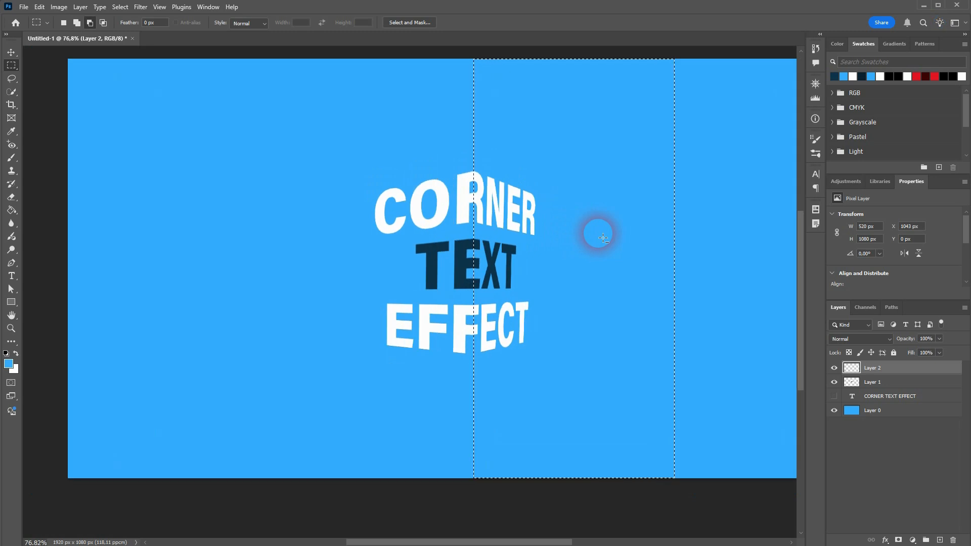
Pick the Brush tool with default black foreground and set the brush size to 200 px.
click(11, 161)
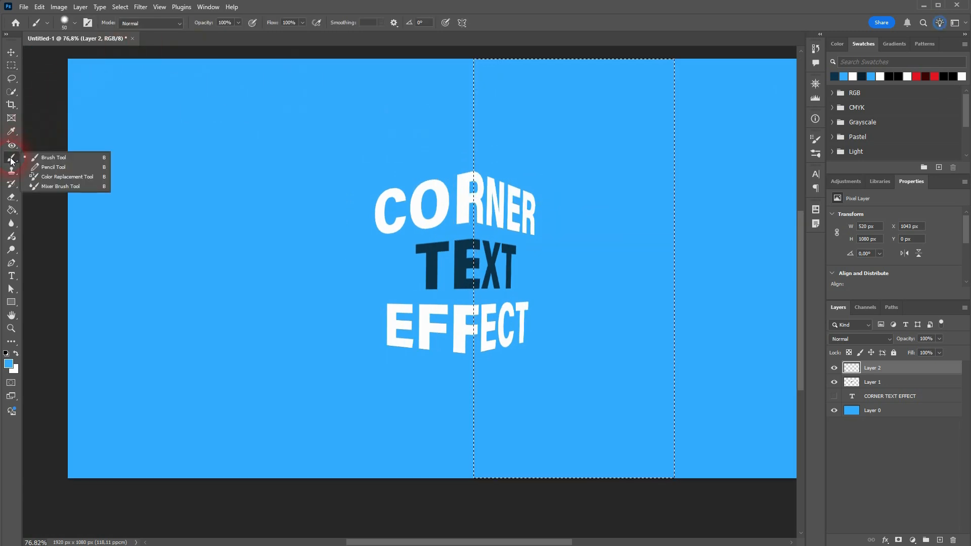
click(65, 157)
click(7, 354)
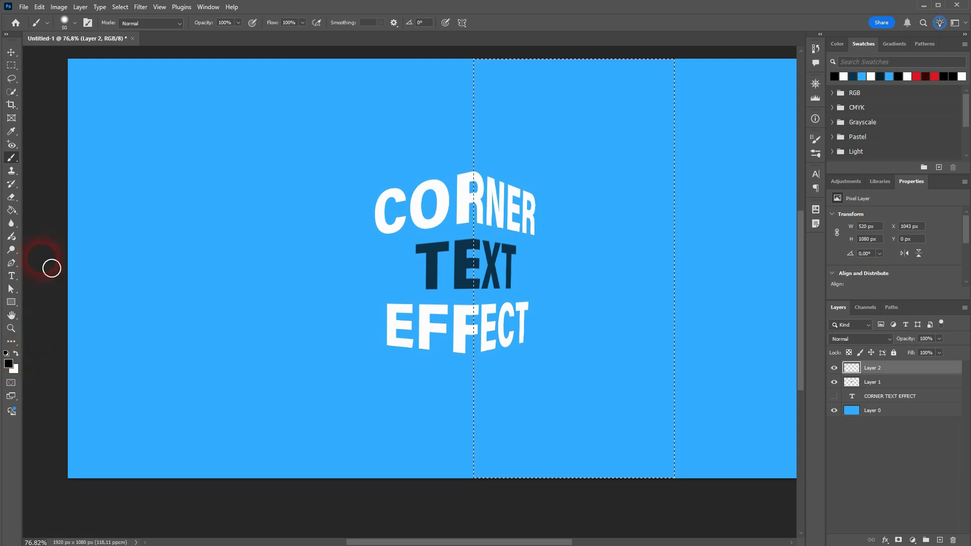
click(67, 24)
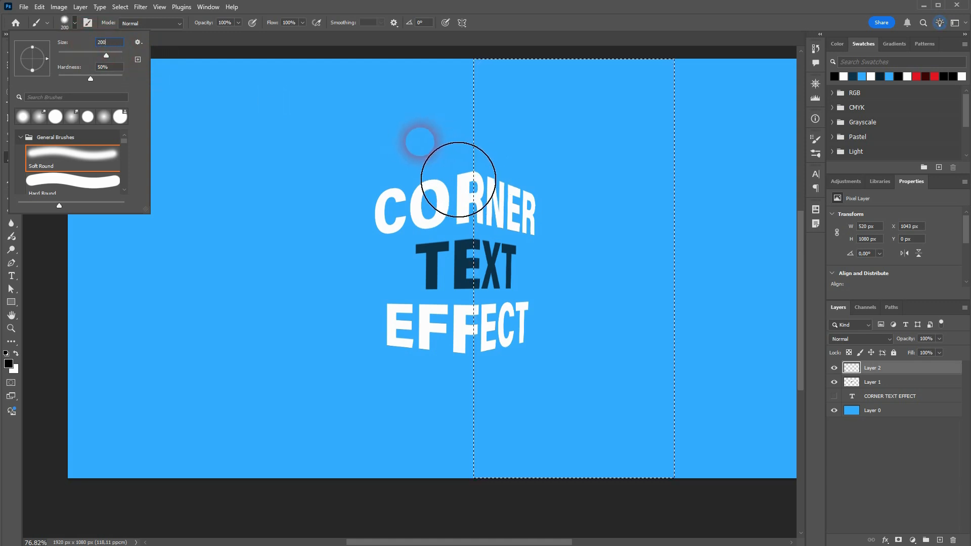
key(Return)
Try shadow strokes along the corner with 31% and 30% brush hardness, undoing each one.
click(68, 28)
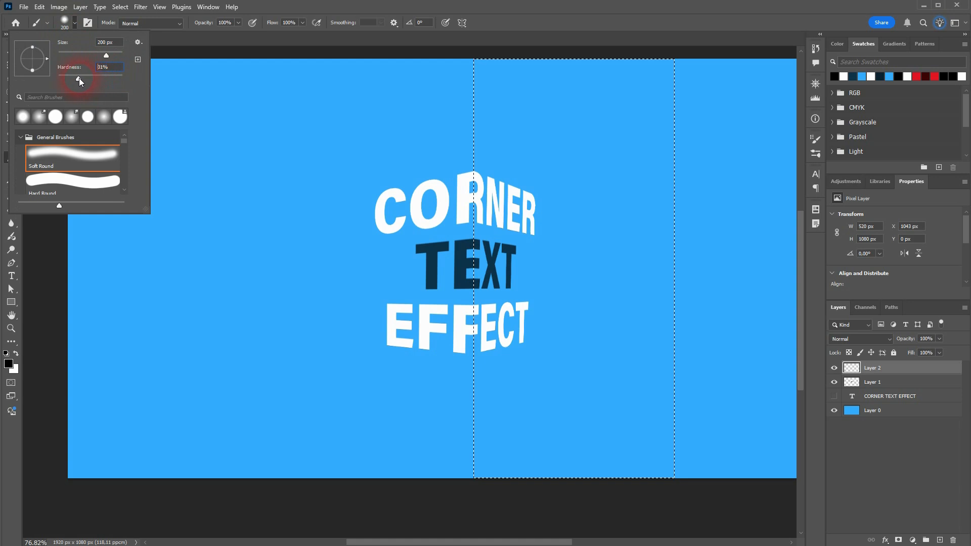
key(Return)
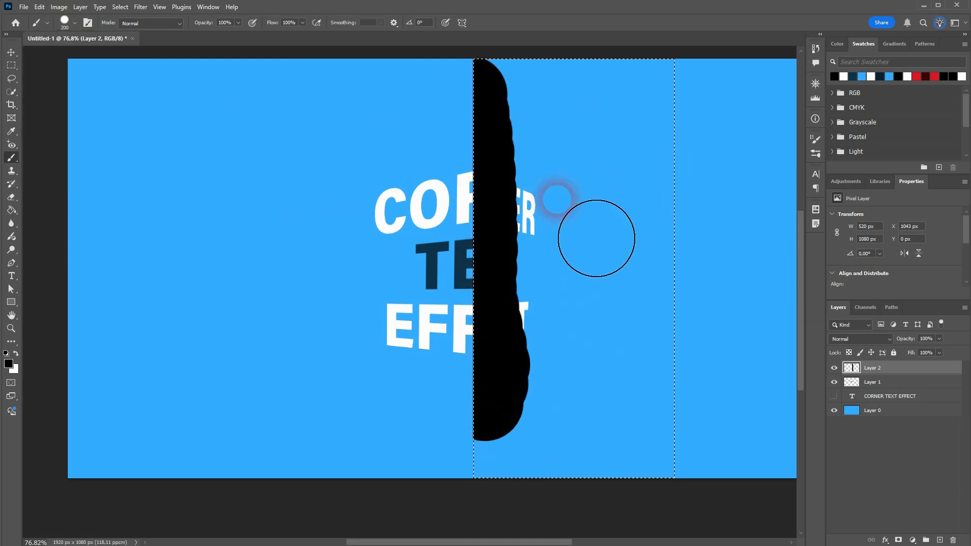
key(ctrl+z)
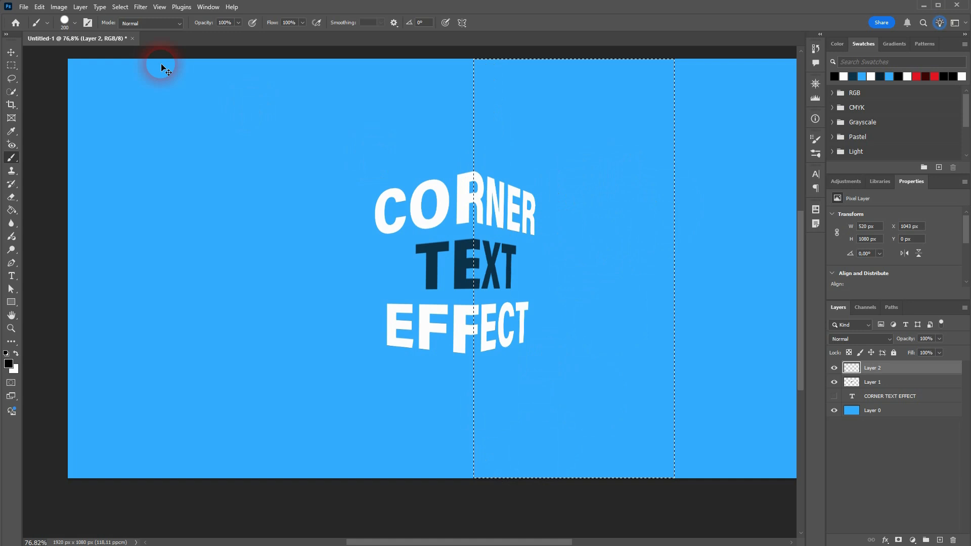
click(70, 23)
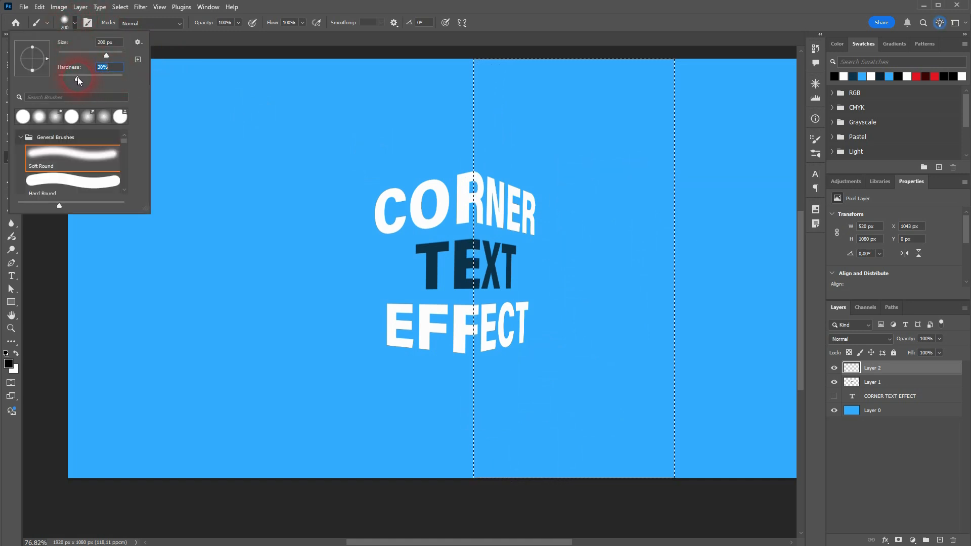
key(Return)
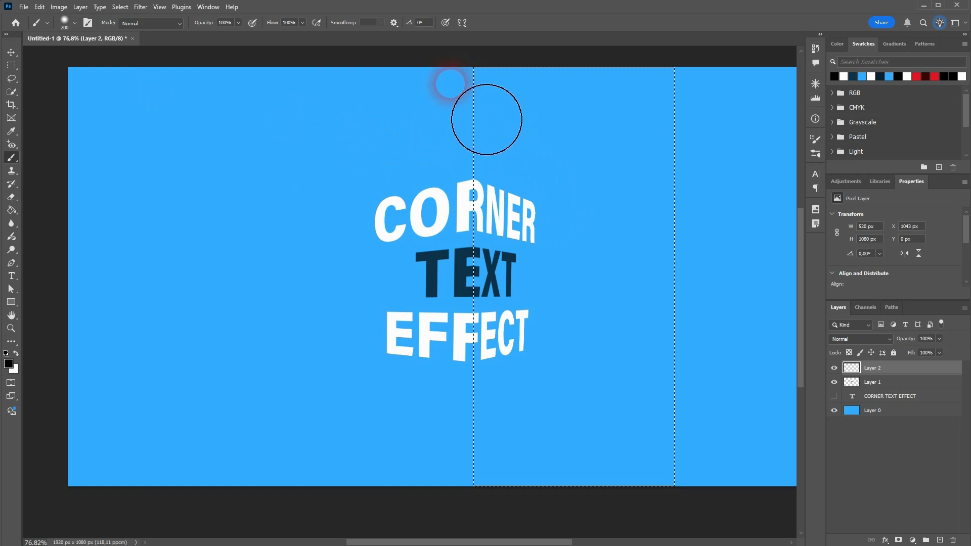
drag(487, 119, 488, 169)
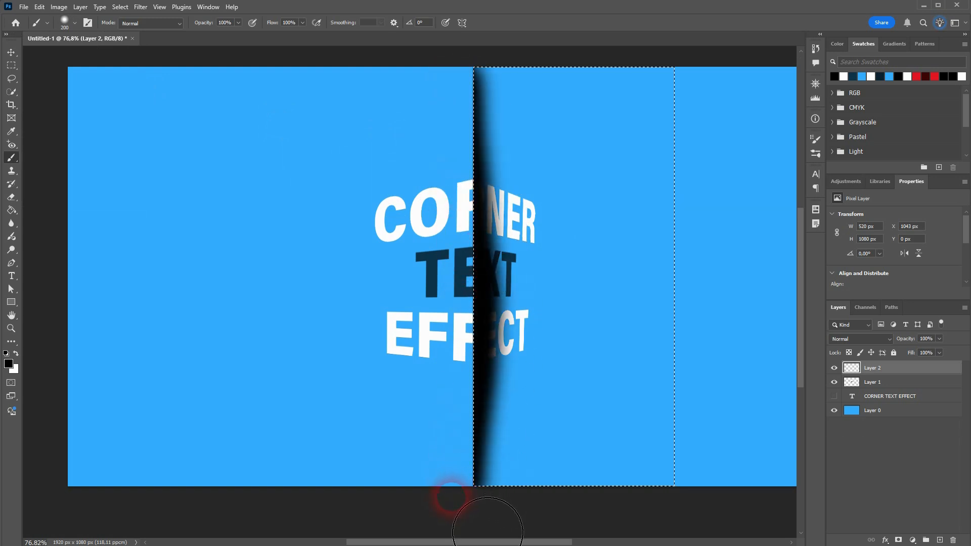
key(ctrl+z)
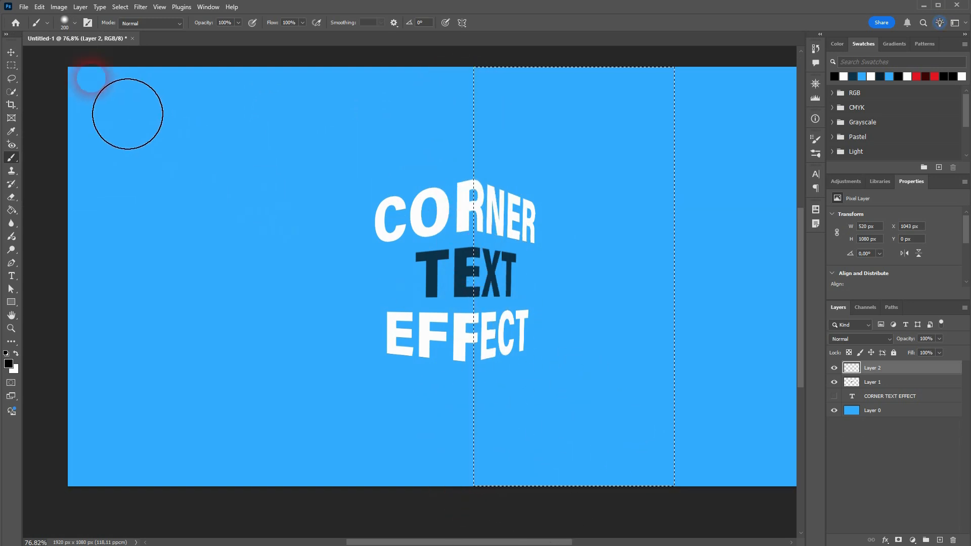
Soften the brush hardness, paint a soft black shadow down the corner edge inside the selection, and deselect.
click(75, 23)
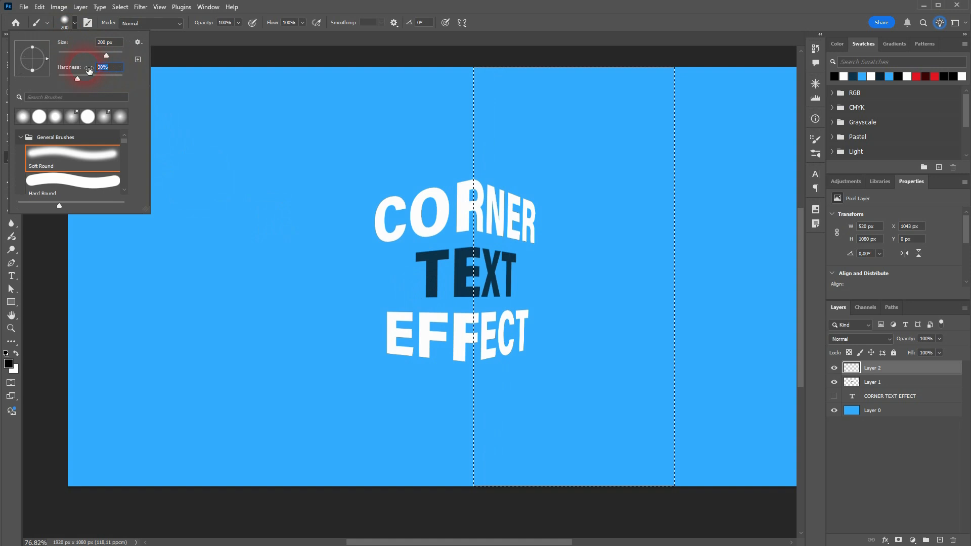
key(Return)
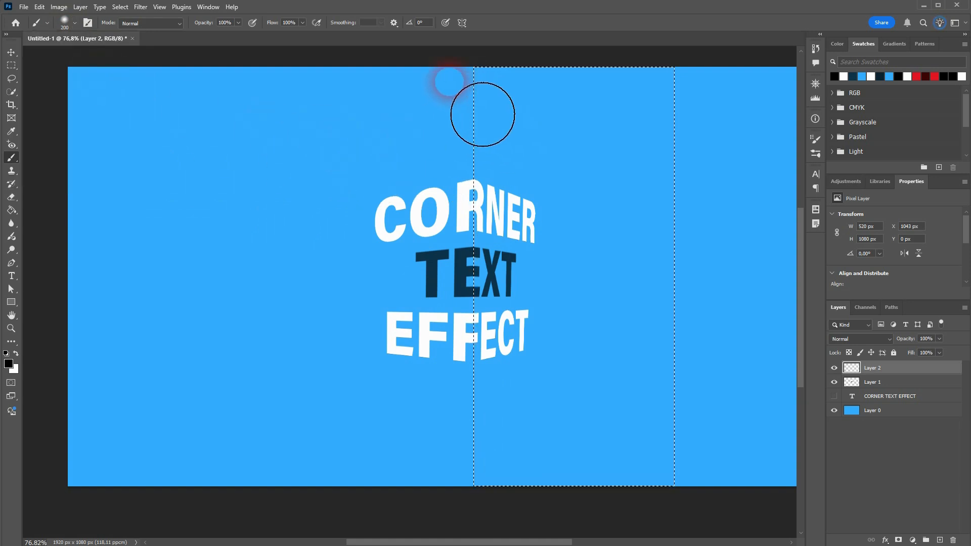
mouse_move(482, 115)
mouse_down()
mouse_move(460, 109)
mouse_move(471, 140)
mouse_move(465, 513)
mouse_up()
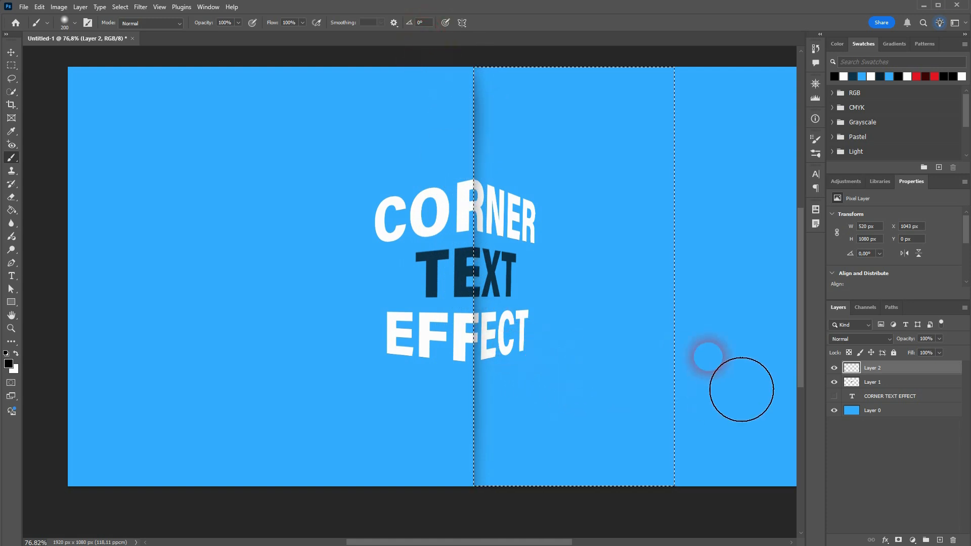
click(7, 55)
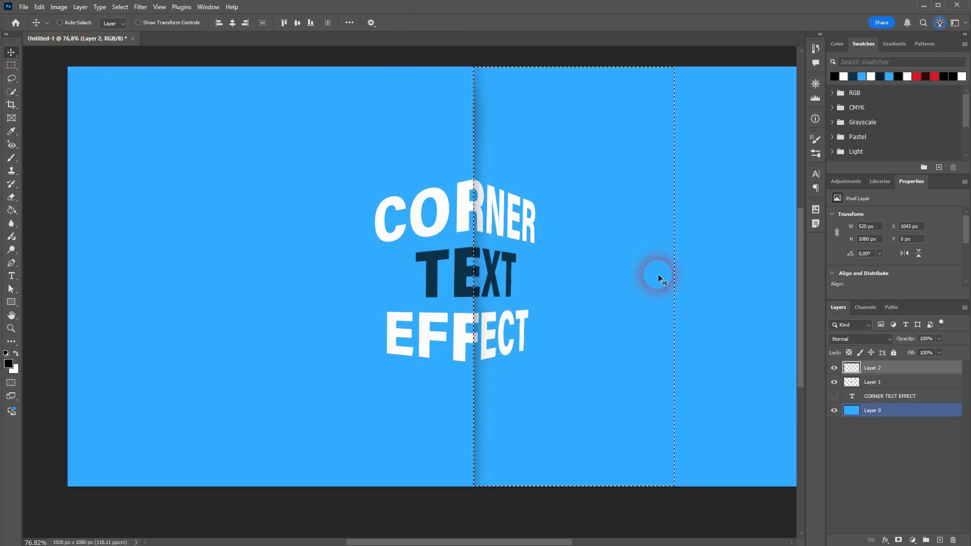
key(ctrl+d)
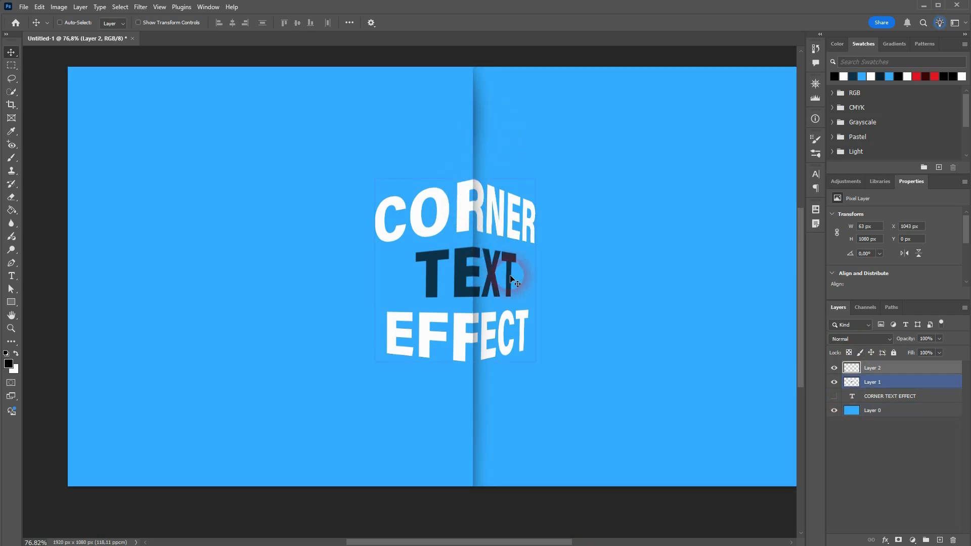
Rename the shadow layer to shadow after toggling its visibility to compare.
scroll(539, 324, down, 3)
scroll(603, 322, up, 2)
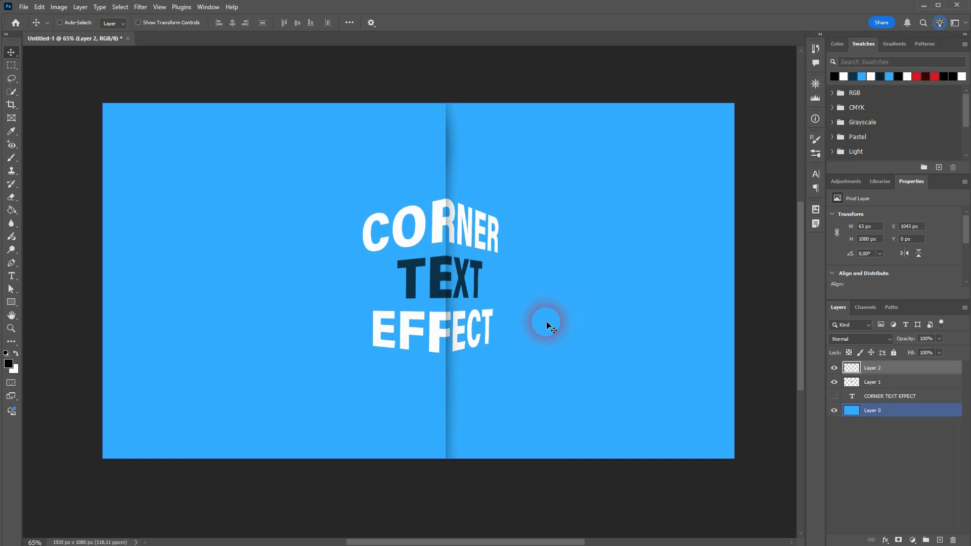
click(927, 386)
click(910, 372)
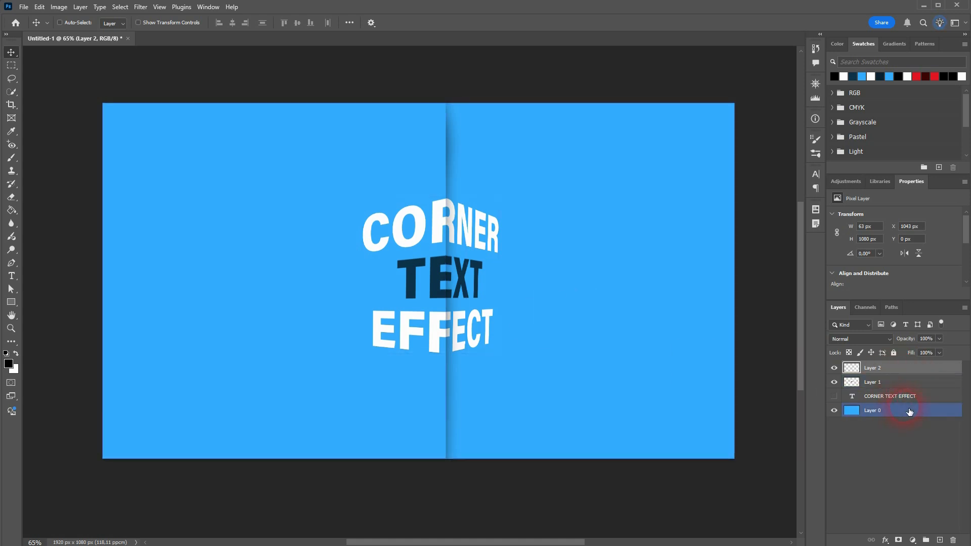
click(835, 371)
click(836, 372)
click(879, 373)
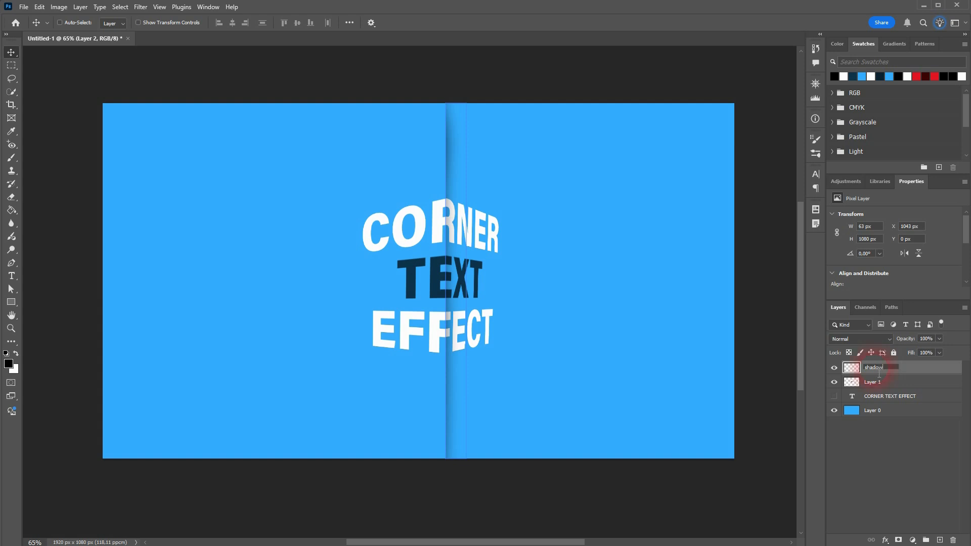
scroll(507, 387, up, 1)
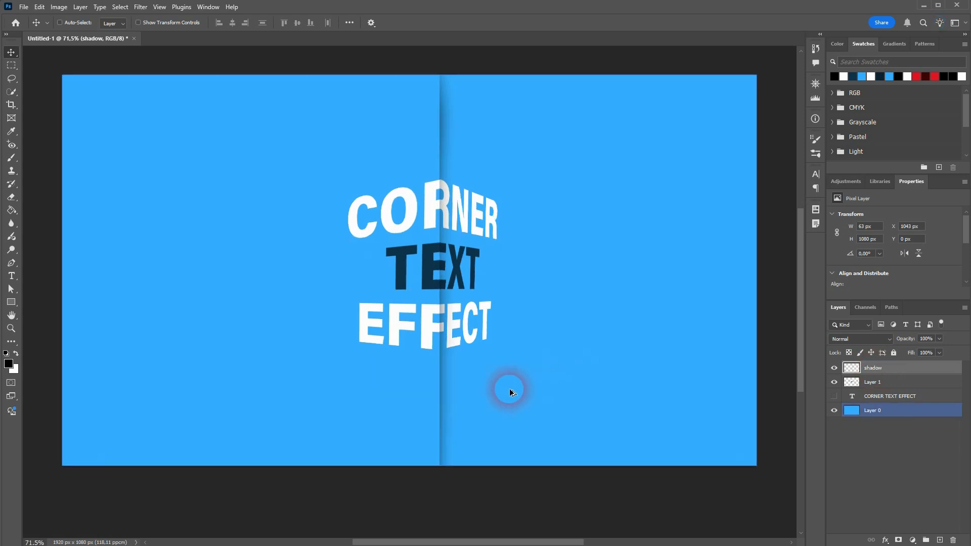
Rename Layer 1 holding the warped text to text.
click(875, 383)
click(882, 383)
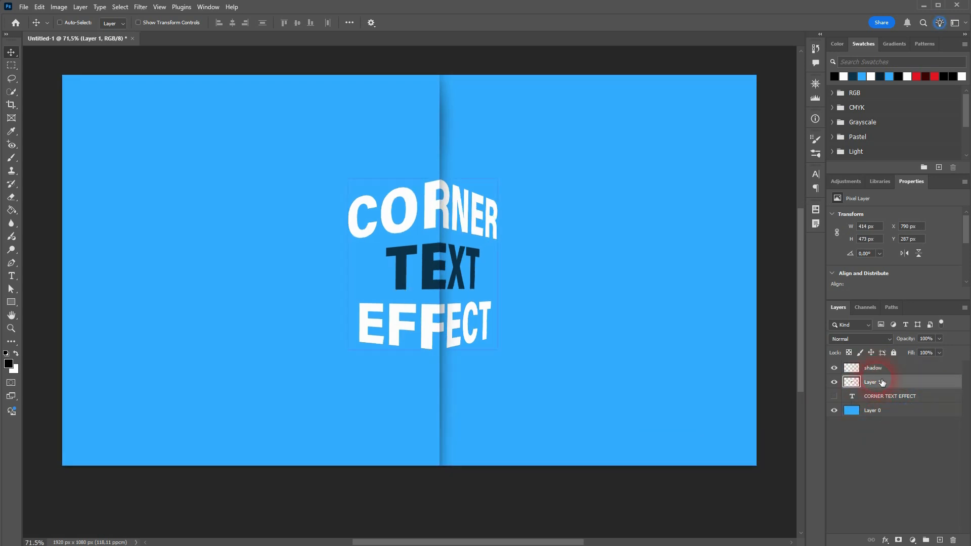
text(text)
key(Return)
Rename the background Layer 0 to bg.
double_click(879, 411)
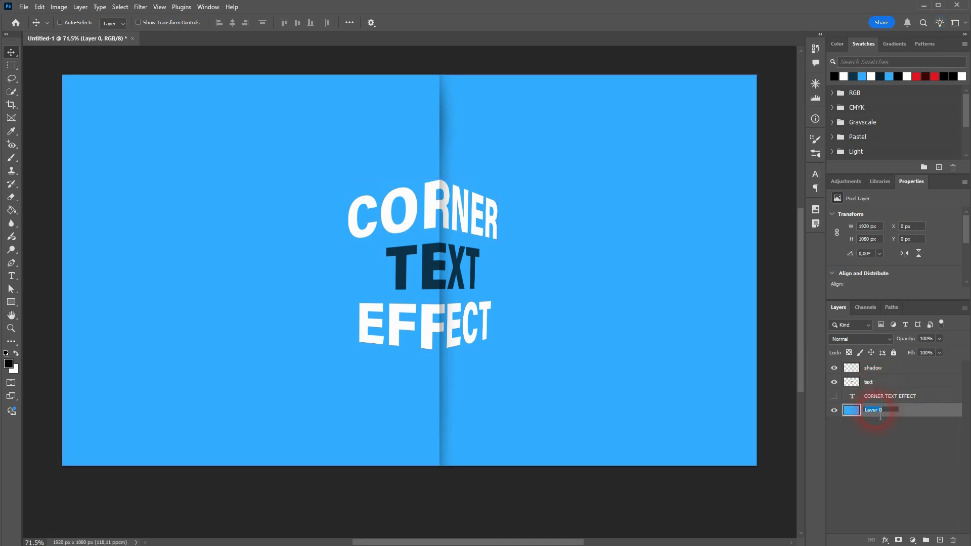
text(bg)
key(Return)
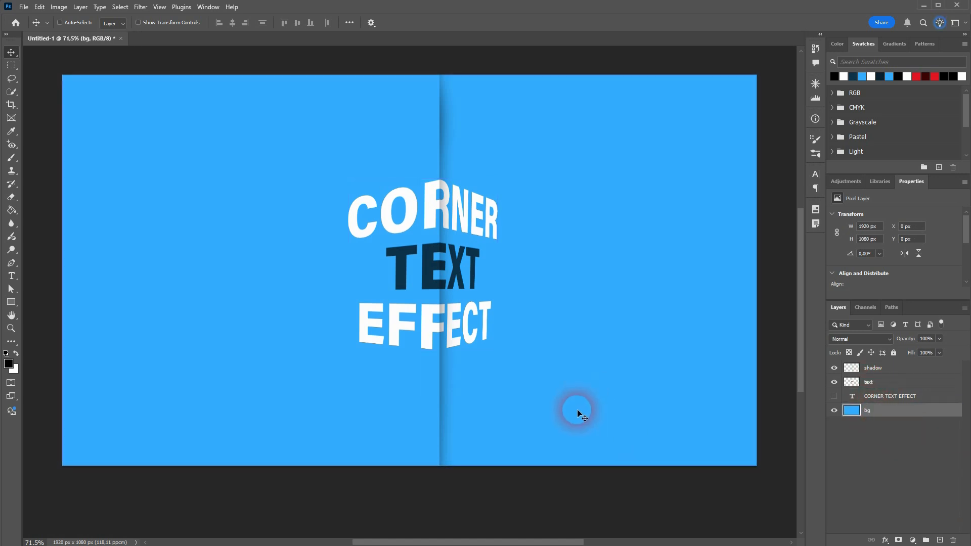